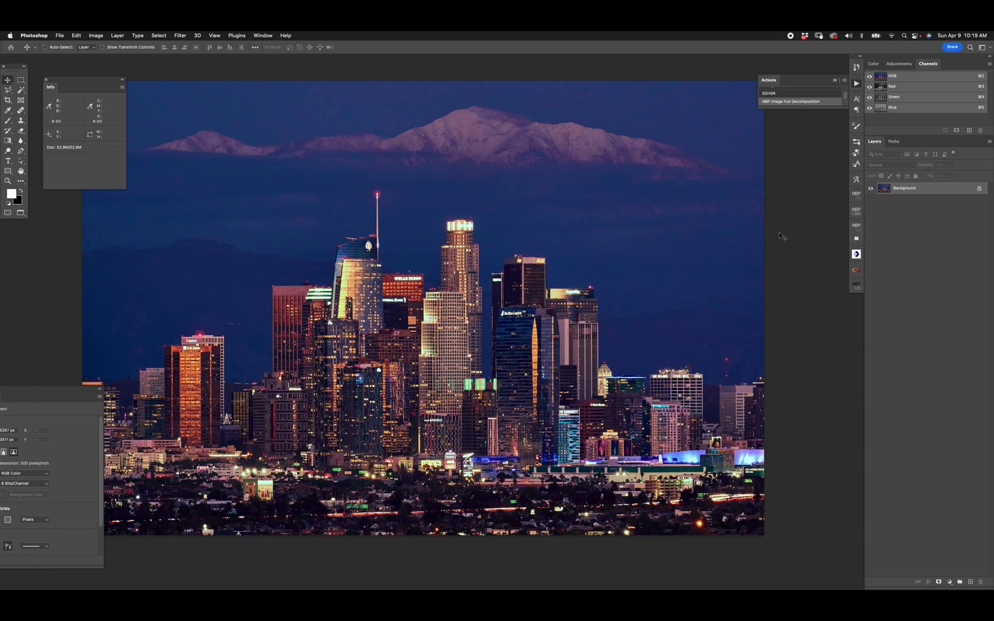
Play NBP Image Full Decomposition, enlarge the Layers panel, and select the Background layer
left_click(796, 104)
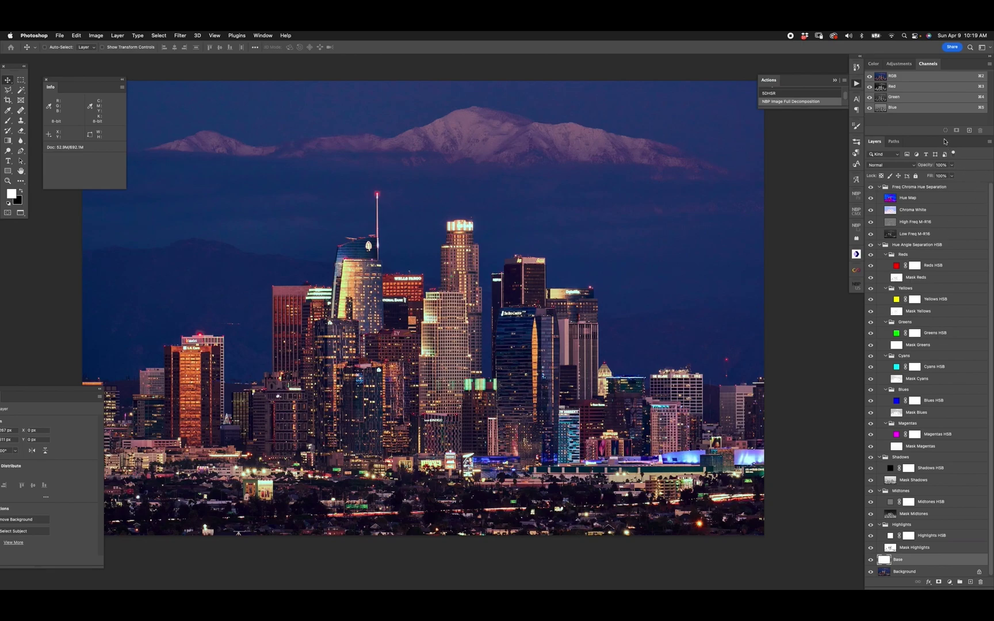
left_click_drag(943, 139, 944, 134)
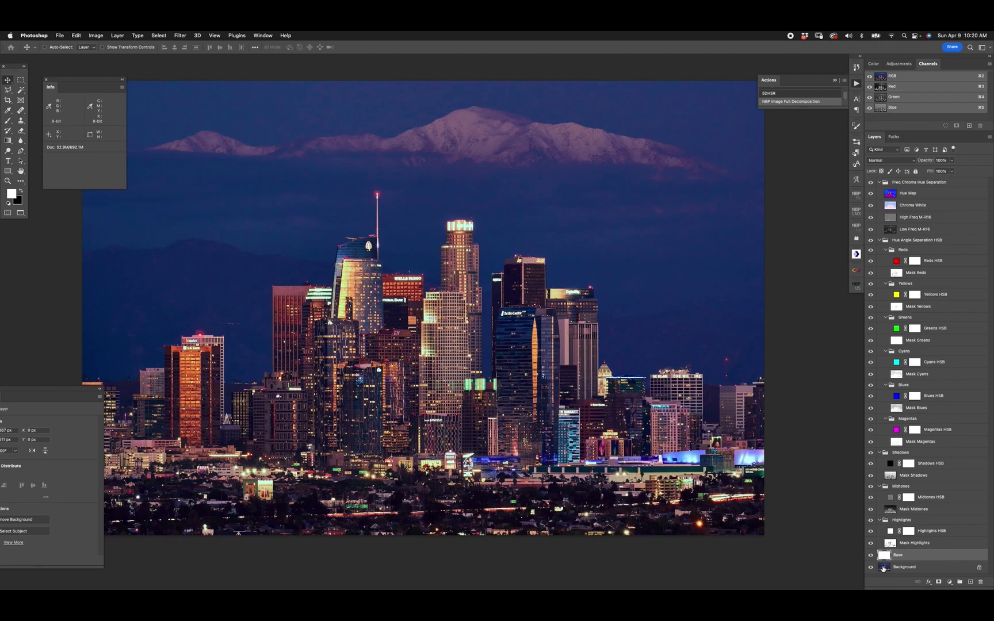
left_click(885, 569)
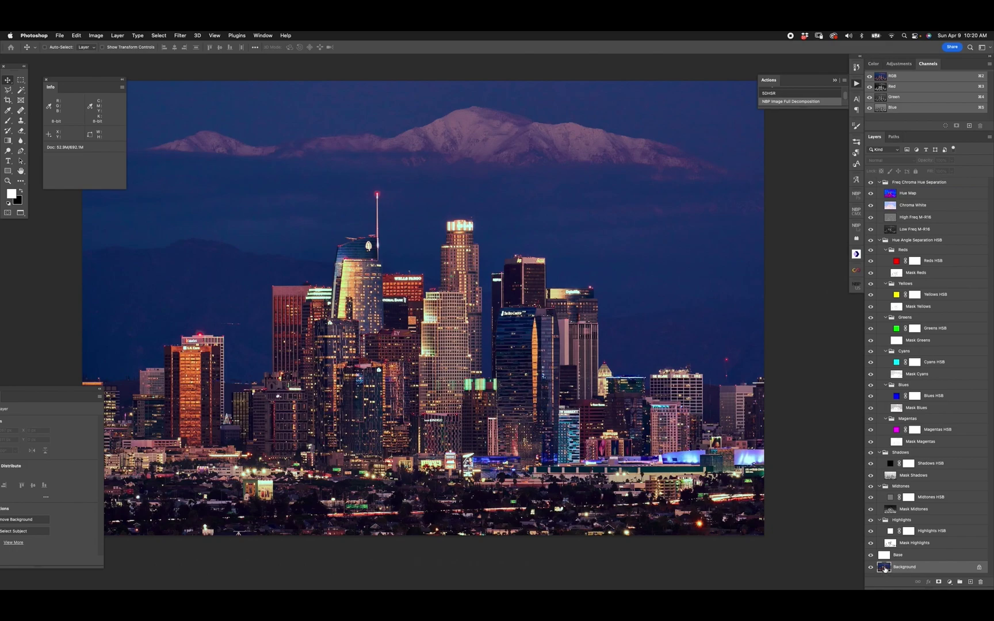
left_click(871, 568)
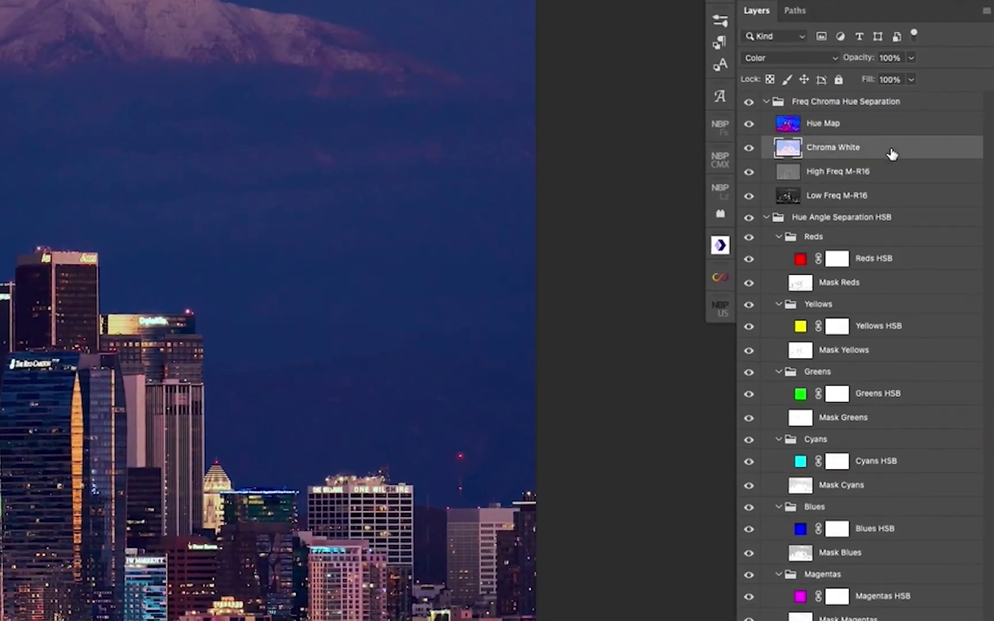
left_click(922, 198)
left_click(894, 197)
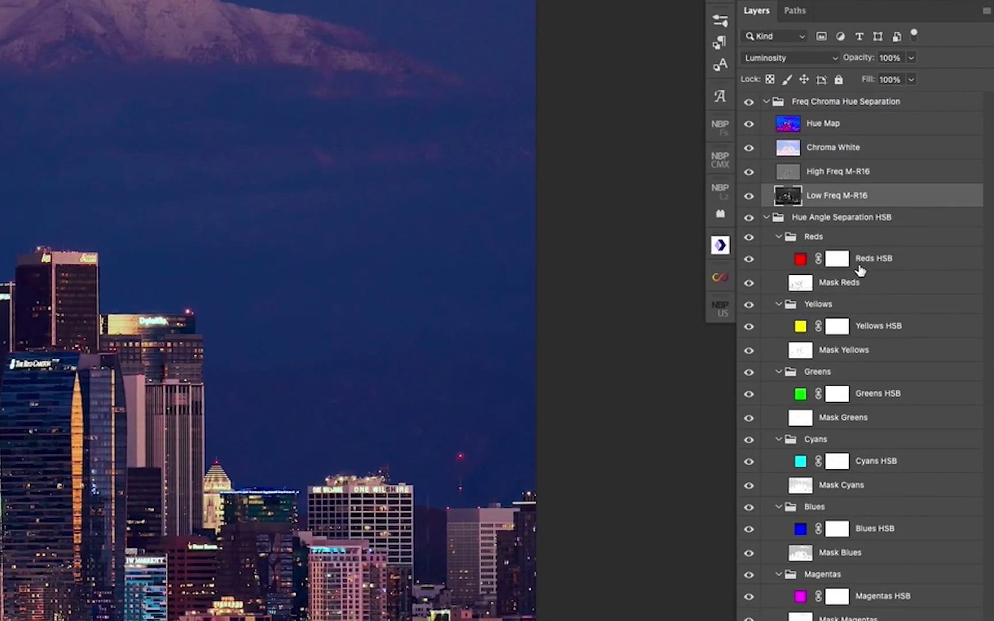
left_click(845, 288)
left_click(840, 352)
left_click(854, 414)
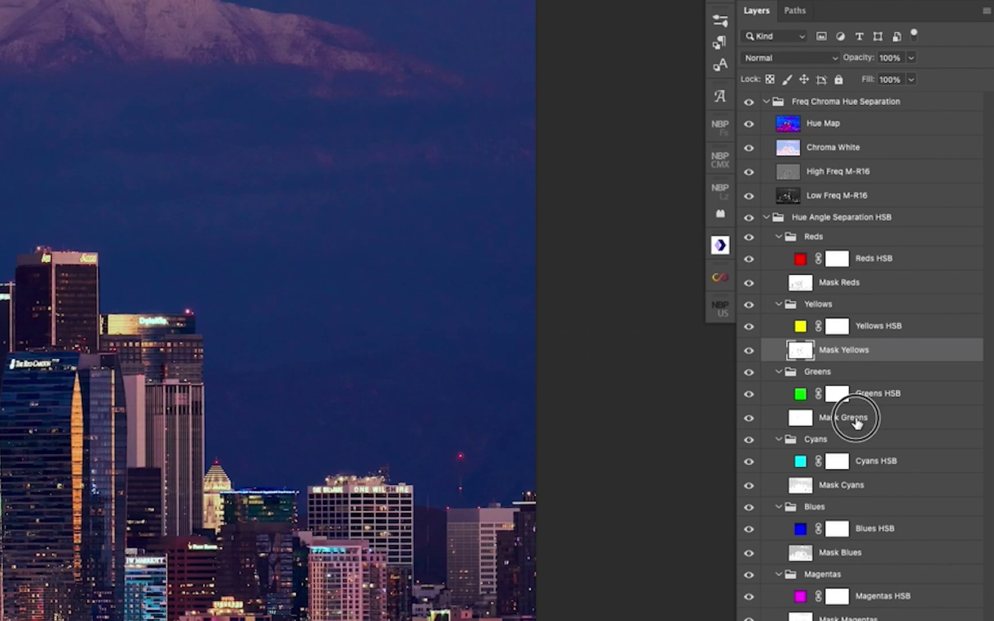
left_click(833, 485)
left_click(857, 554)
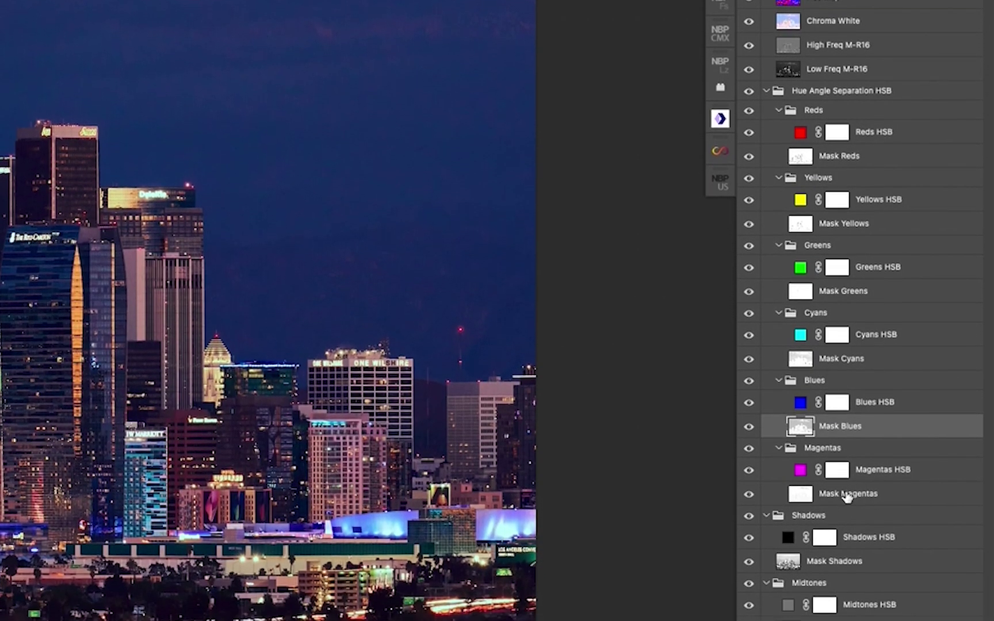
left_click(846, 551)
left_click(837, 618)
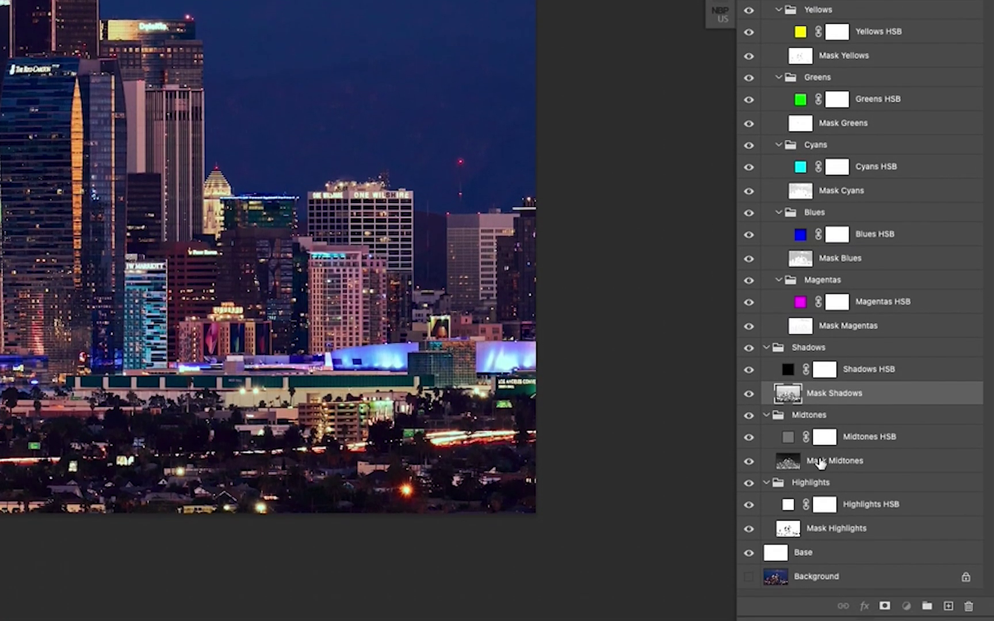
left_click(820, 462)
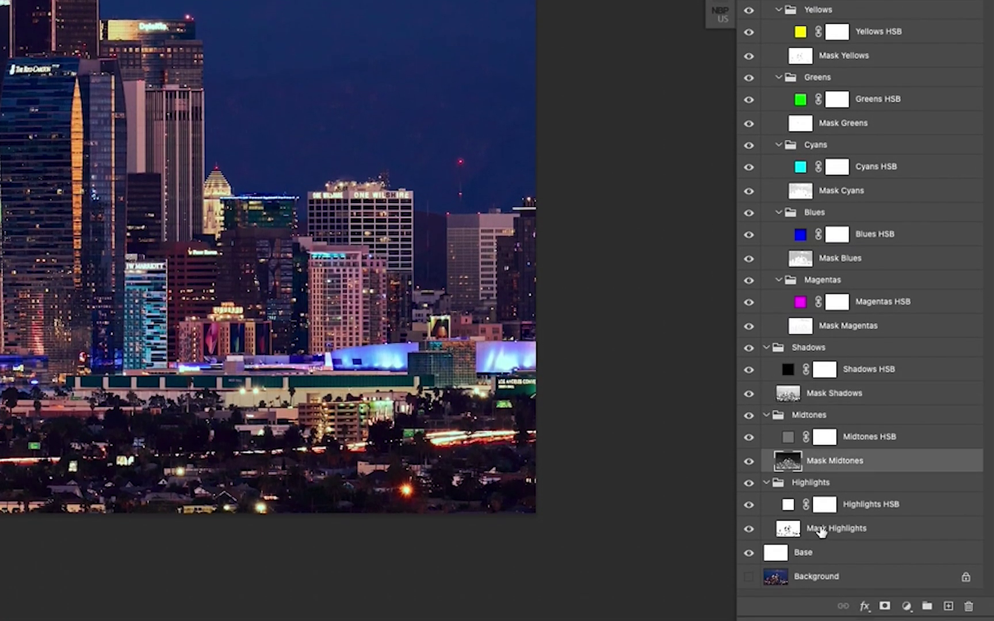
left_click(819, 531)
left_click(775, 574)
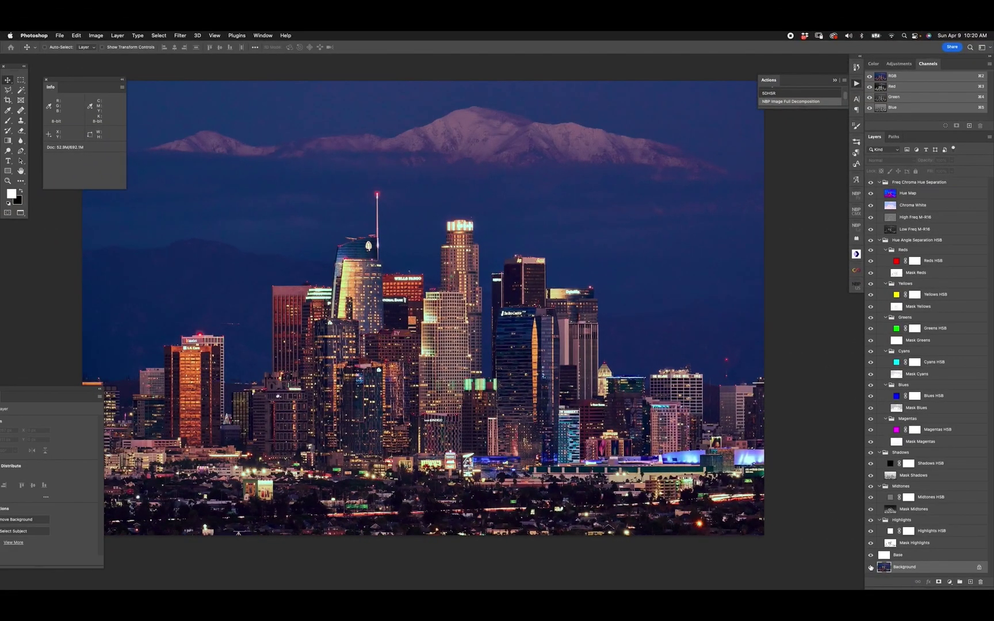
left_click(797, 573)
left_click(871, 568, "alt")
left_click(871, 568)
left_click(901, 456)
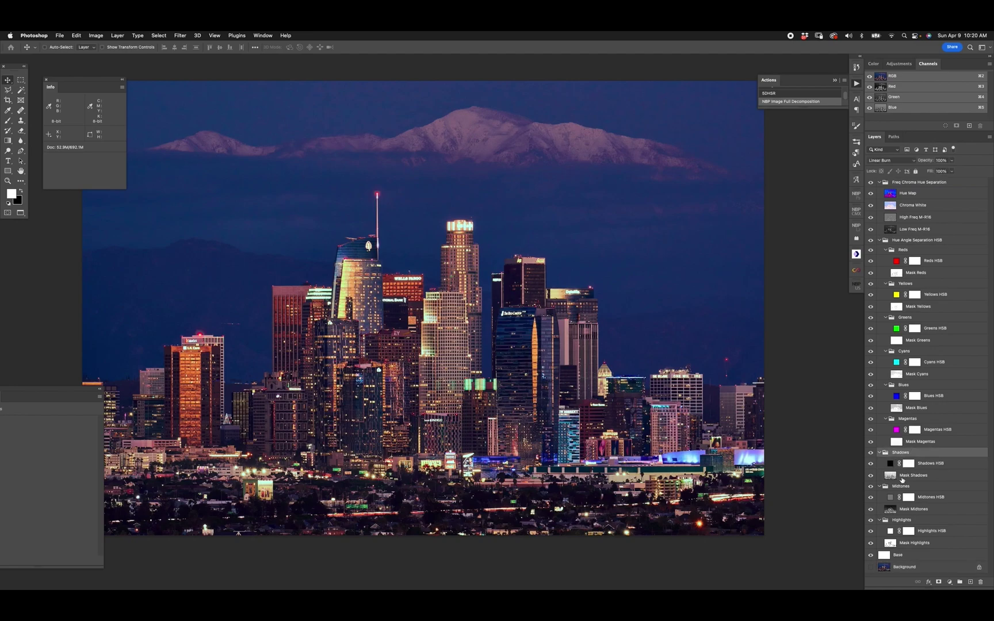
left_click(905, 488)
Hide the Freq Chroma Hue Separation group, then the hue-angle groups, to view tones only
left_click(904, 521)
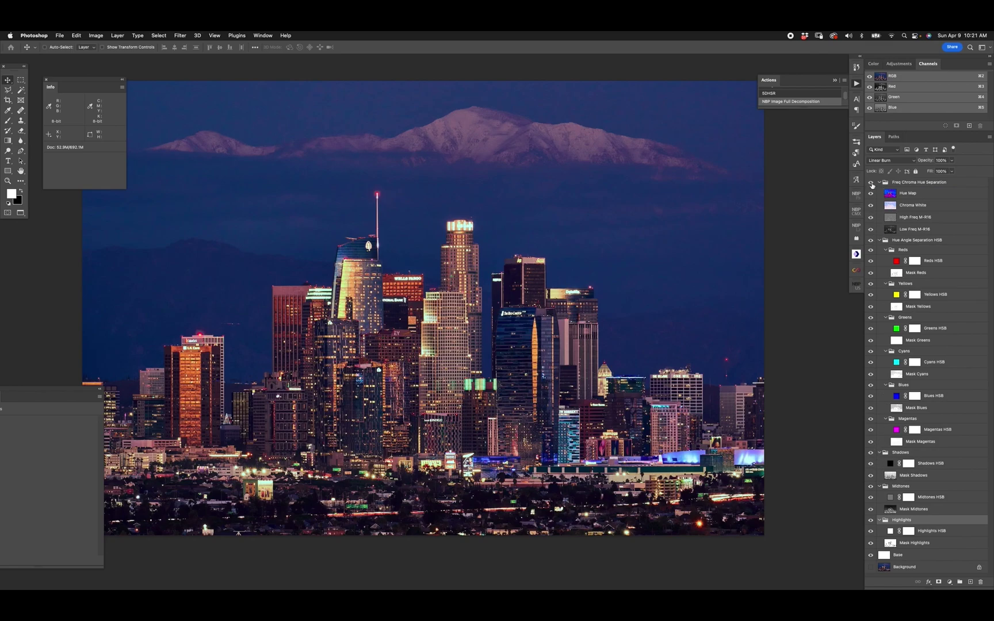
left_click(870, 184)
left_click(870, 240)
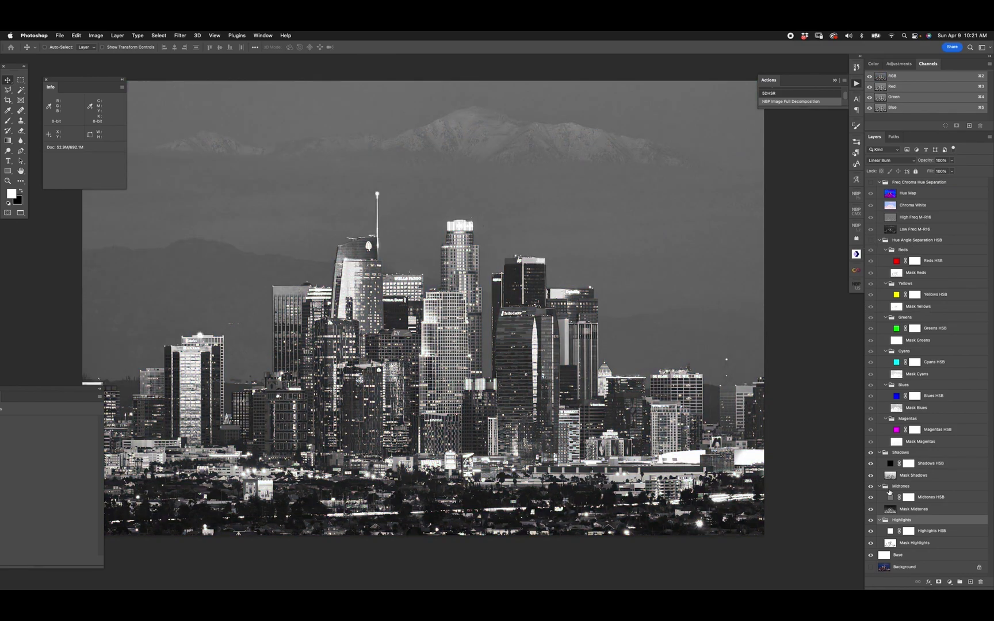
Inspect the Shadows, Midtones and Highlights groups, restore hue-angle colour, and select Mask Blues
left_click(909, 453)
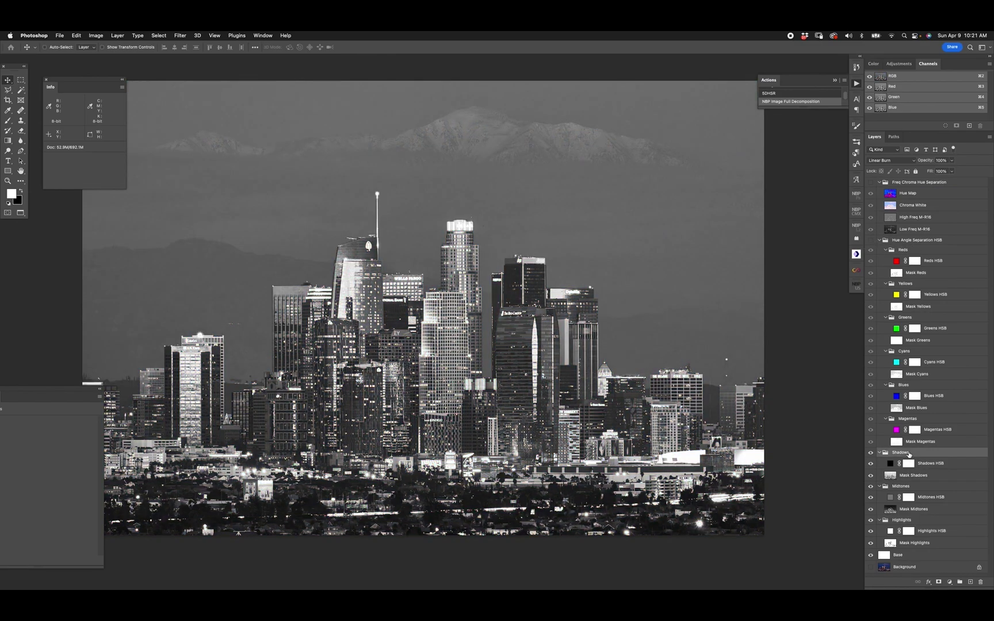
left_click(907, 487)
left_click(909, 520)
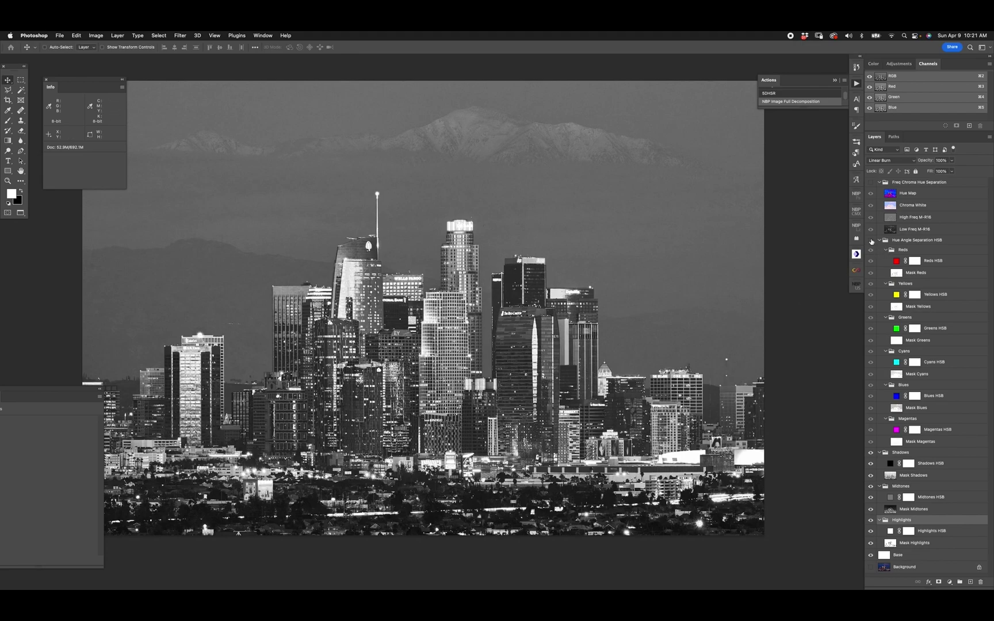
left_click(871, 240)
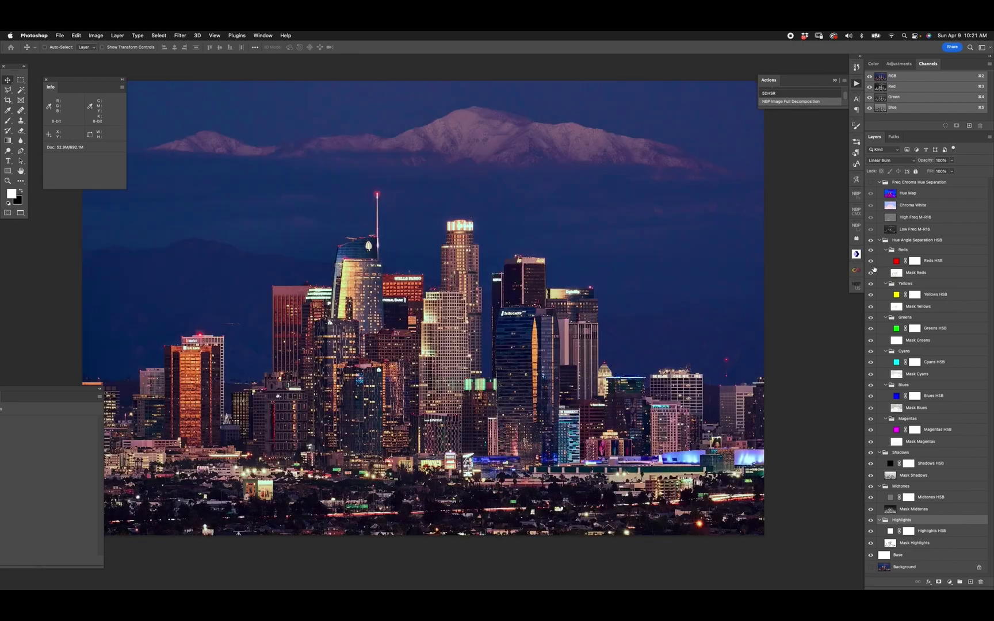
left_click(897, 409)
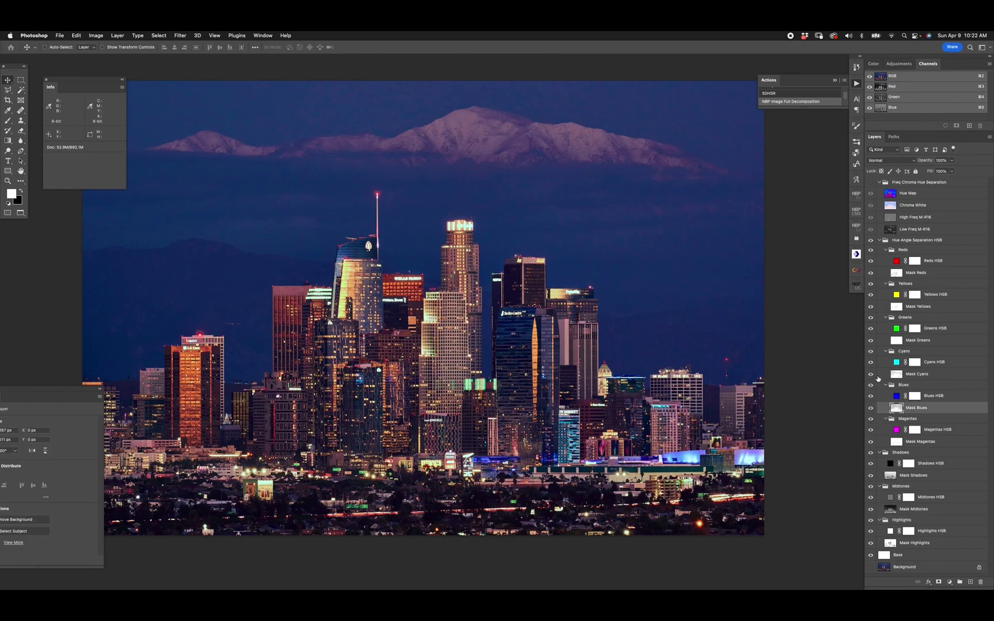
left_click(871, 408, "alt")
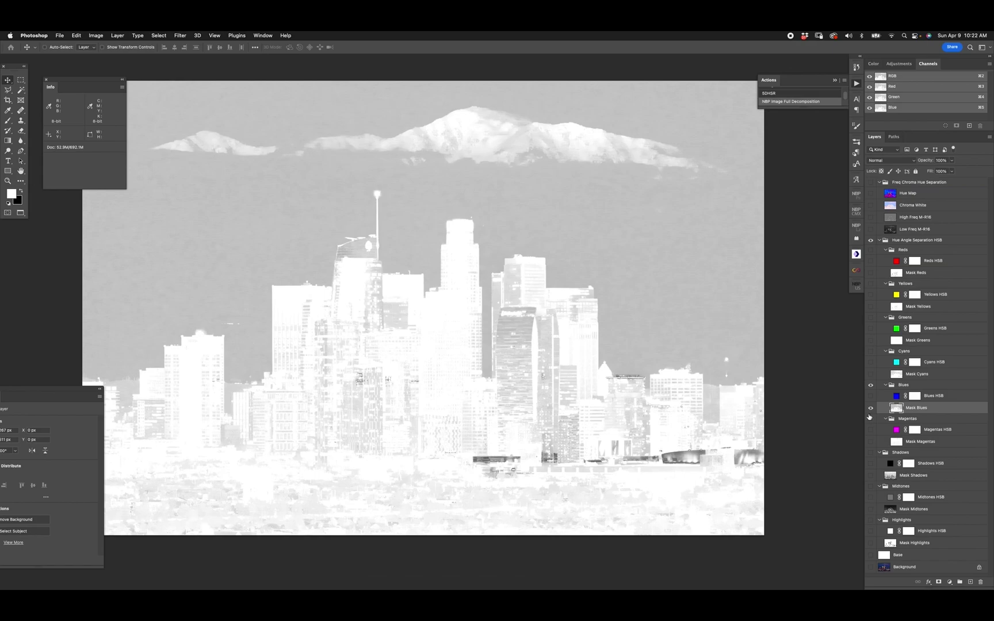
left_click(870, 408, "alt")
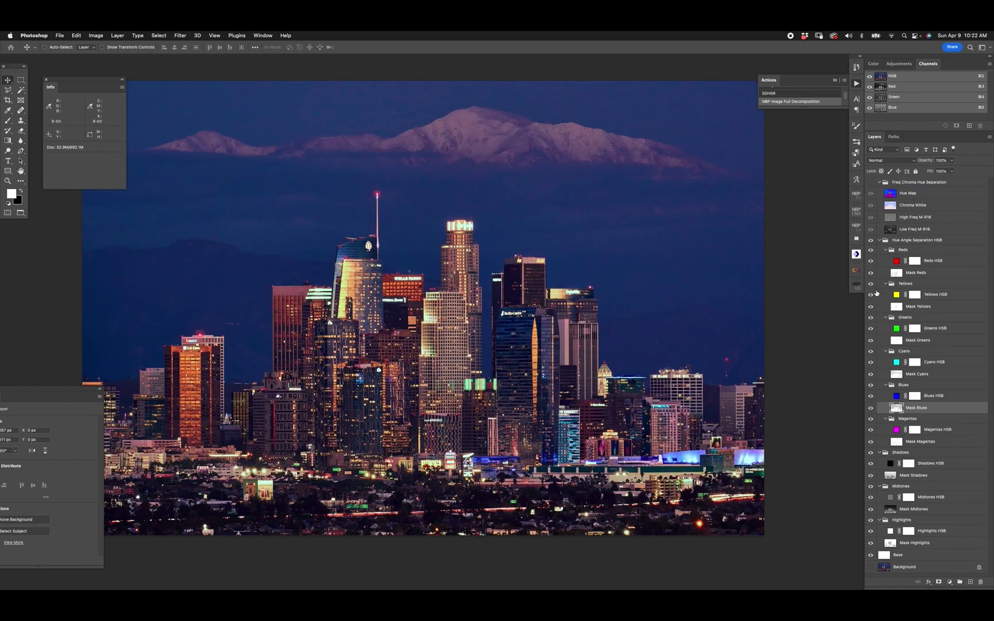
left_click(870, 274, "alt")
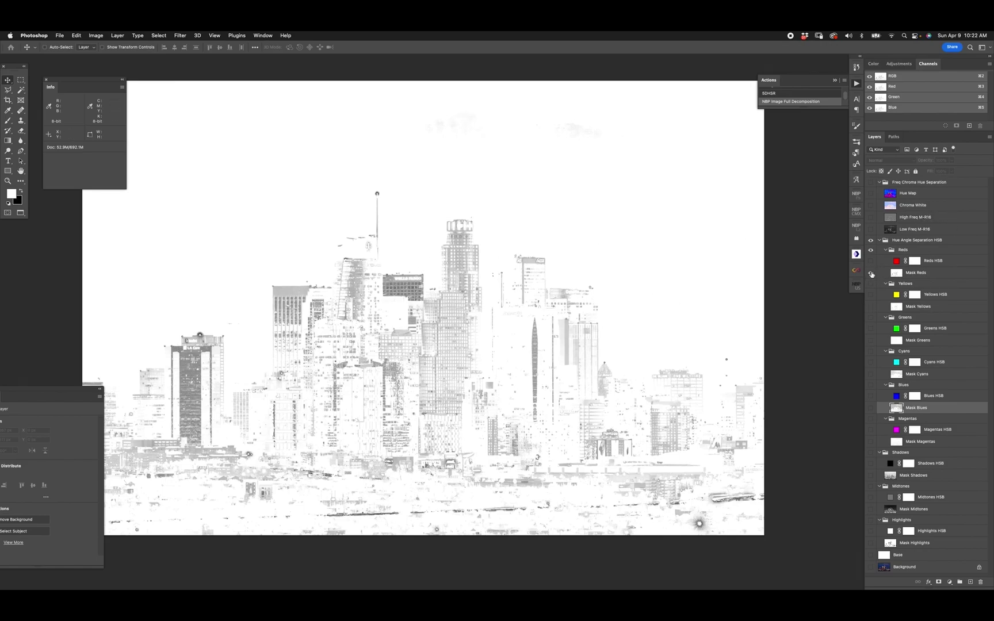
left_click(871, 274, "alt")
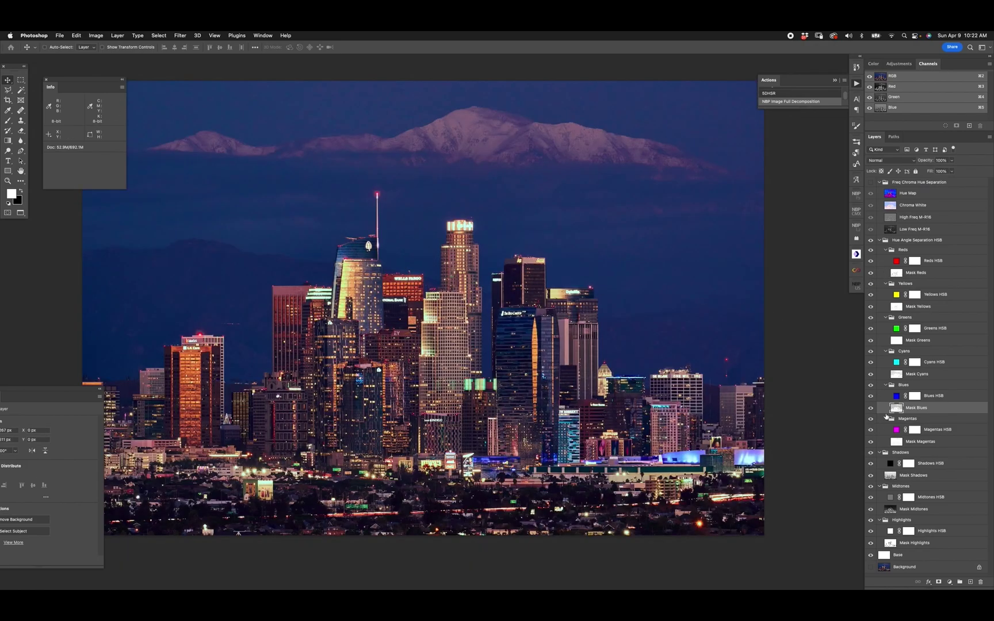
left_click(871, 375, "alt")
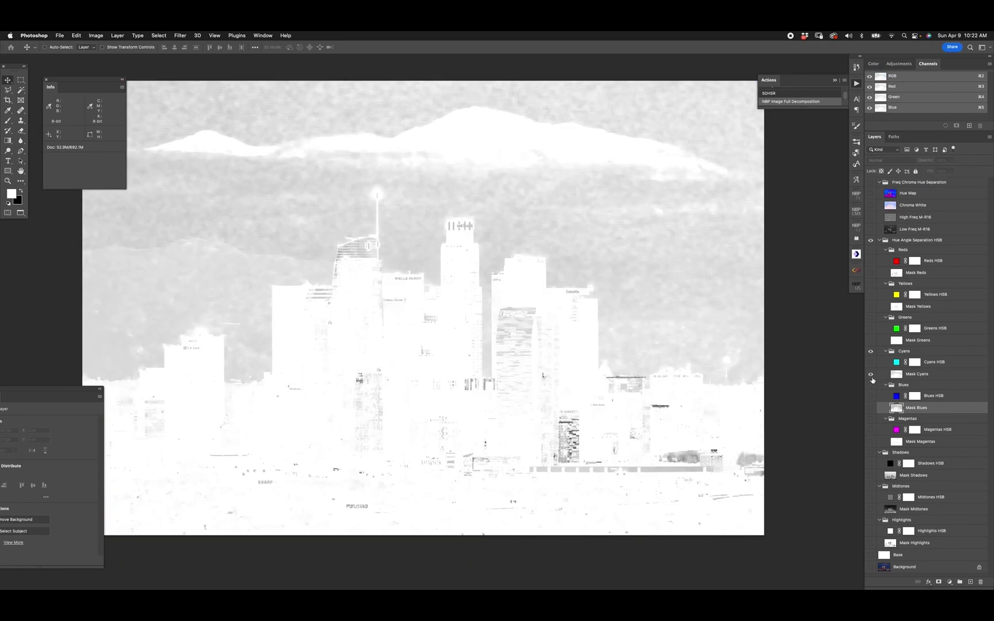
left_click(871, 376, "alt")
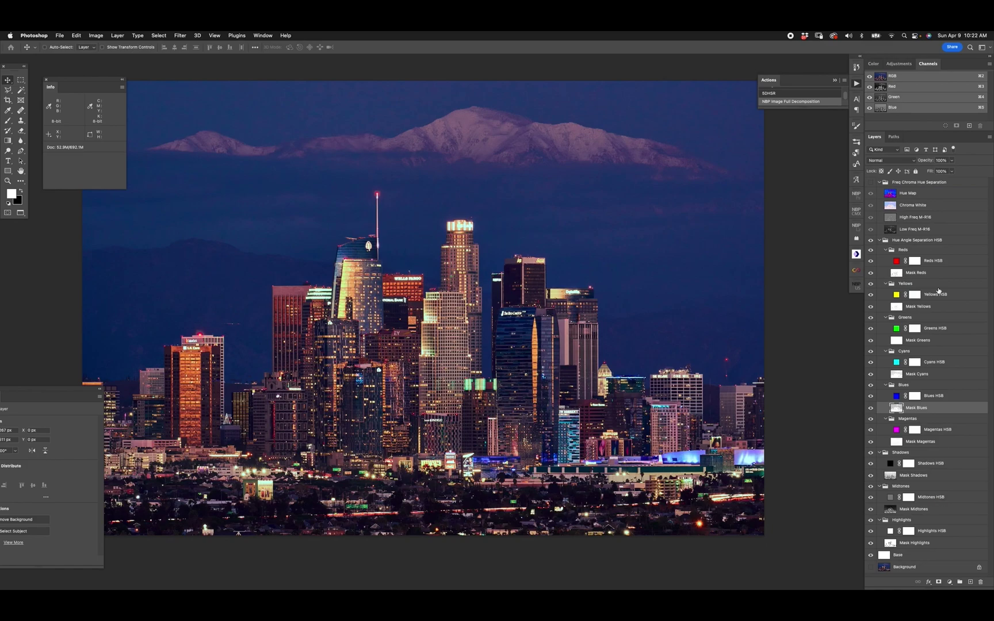
left_click(918, 242)
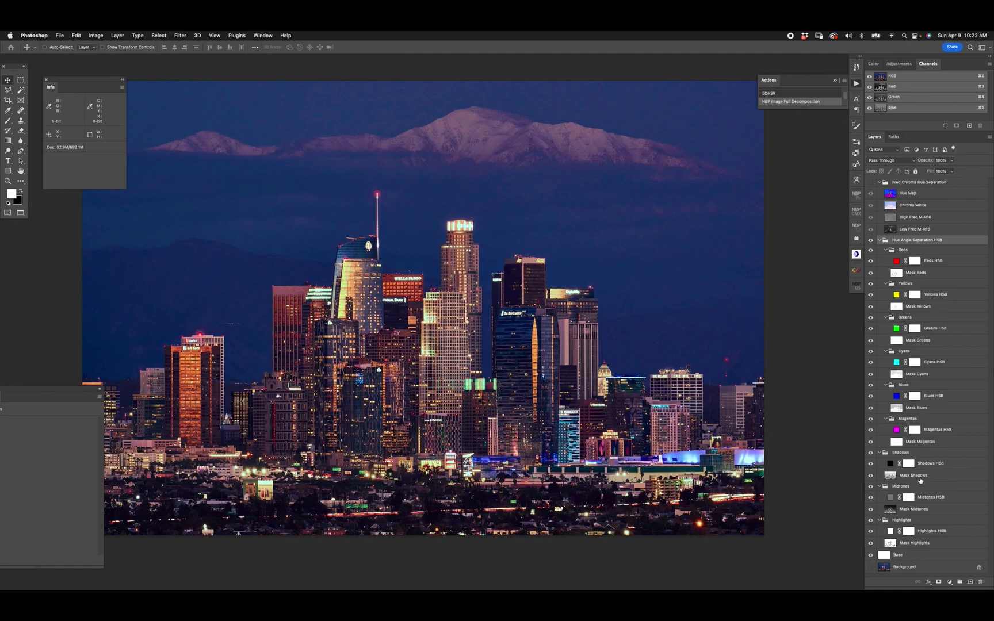
left_click(871, 241)
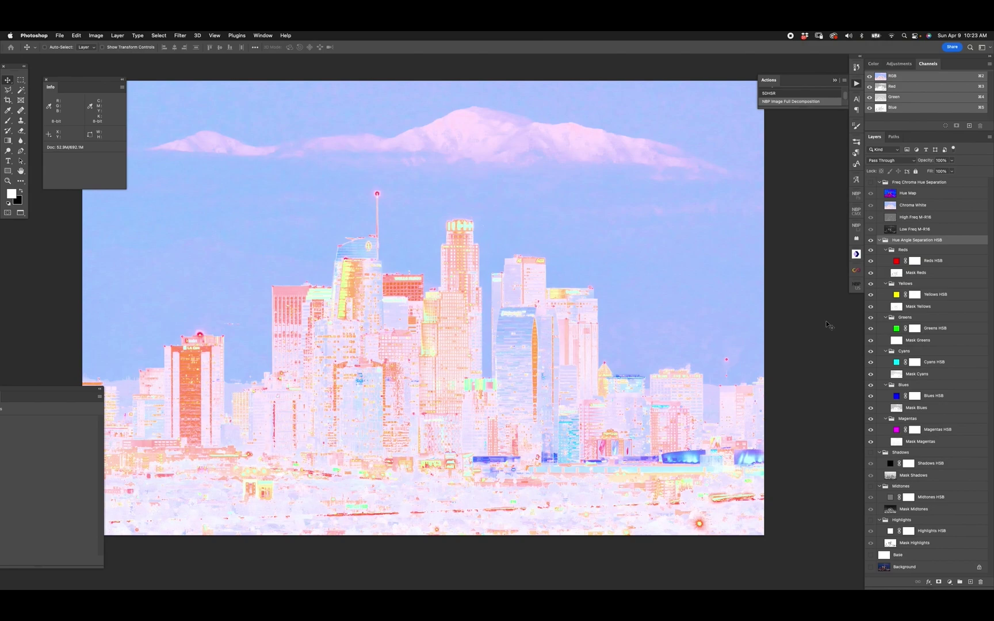
Restore the composite, show the Freq Chroma Hue Separation group, and solo Low Freq M-R16
left_click(871, 241)
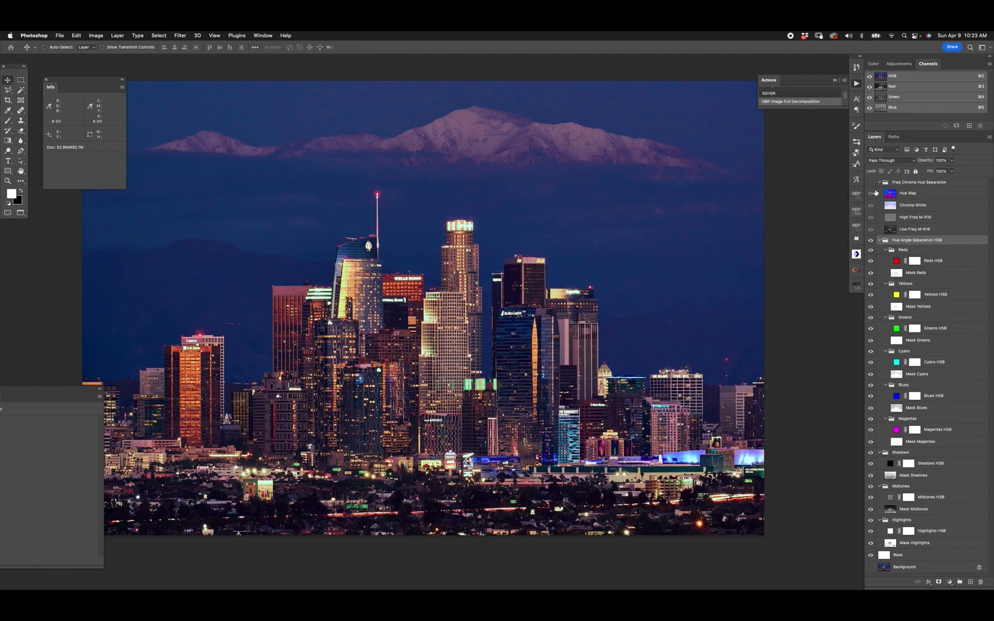
left_click(871, 183)
left_click(906, 183)
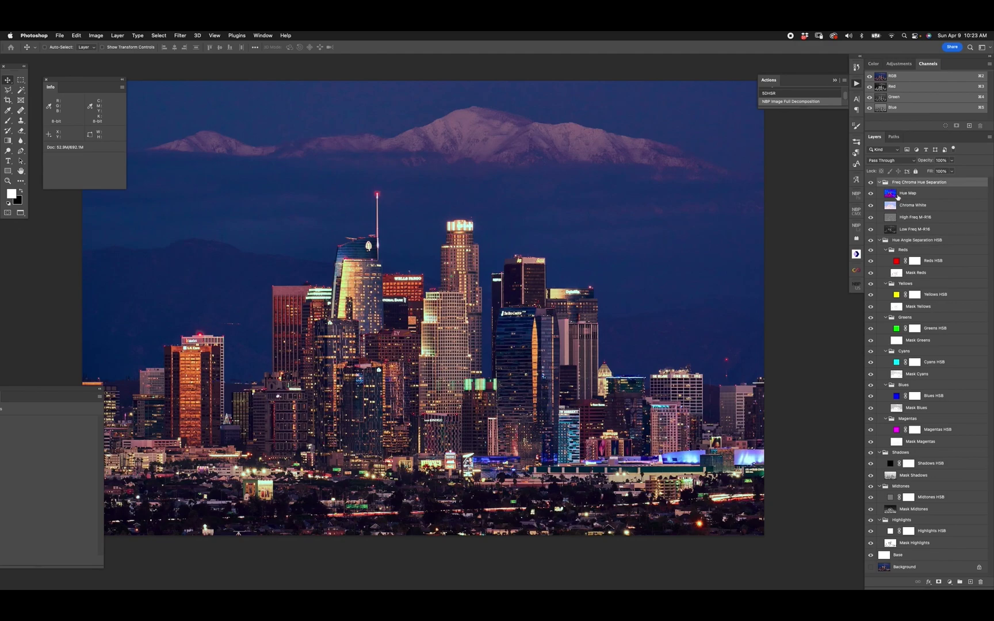
left_click(892, 231)
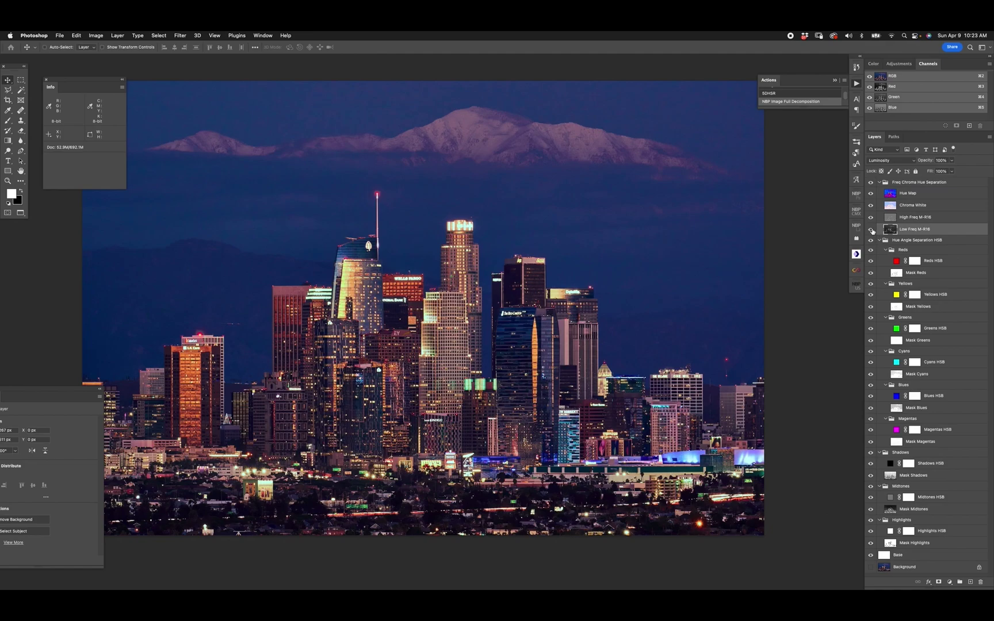
left_click(872, 230, "alt")
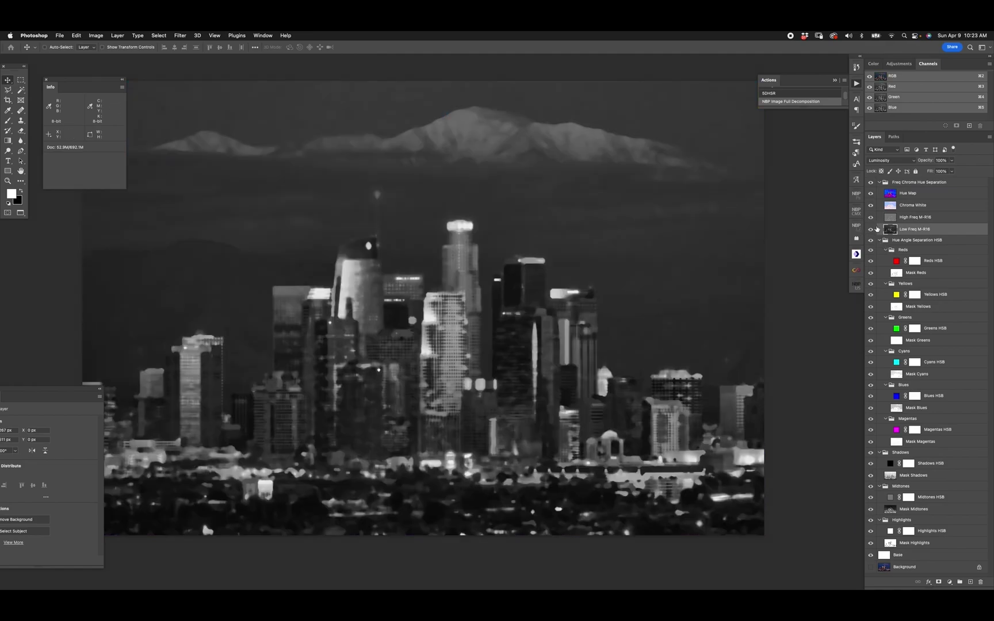
Un-solo Low Freq M-R16 and compare the High and Low Freq layers' blend modes
left_click(871, 230, "alt")
left_click(890, 221)
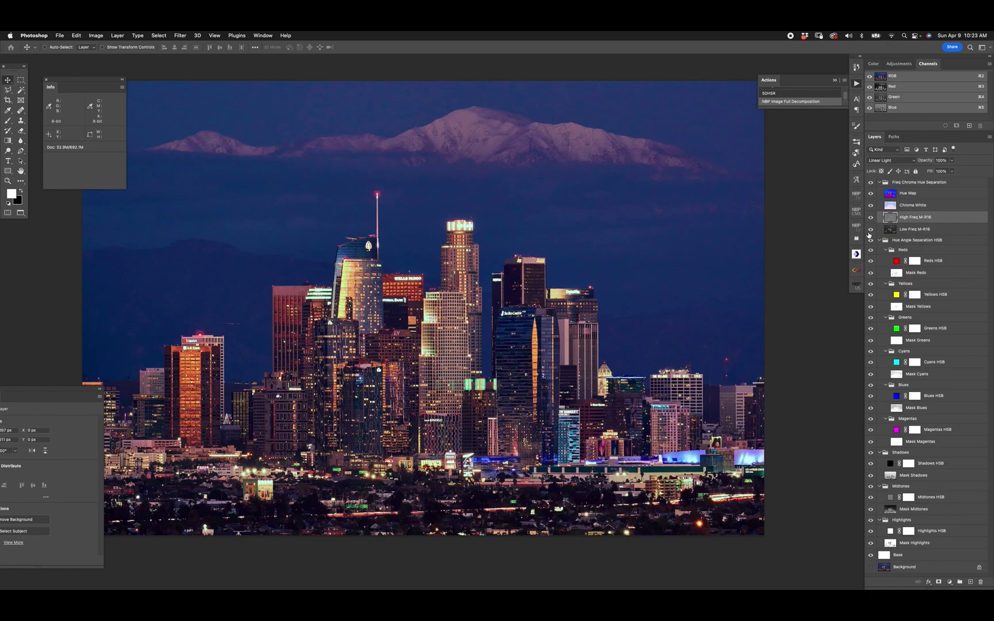
left_click(921, 231)
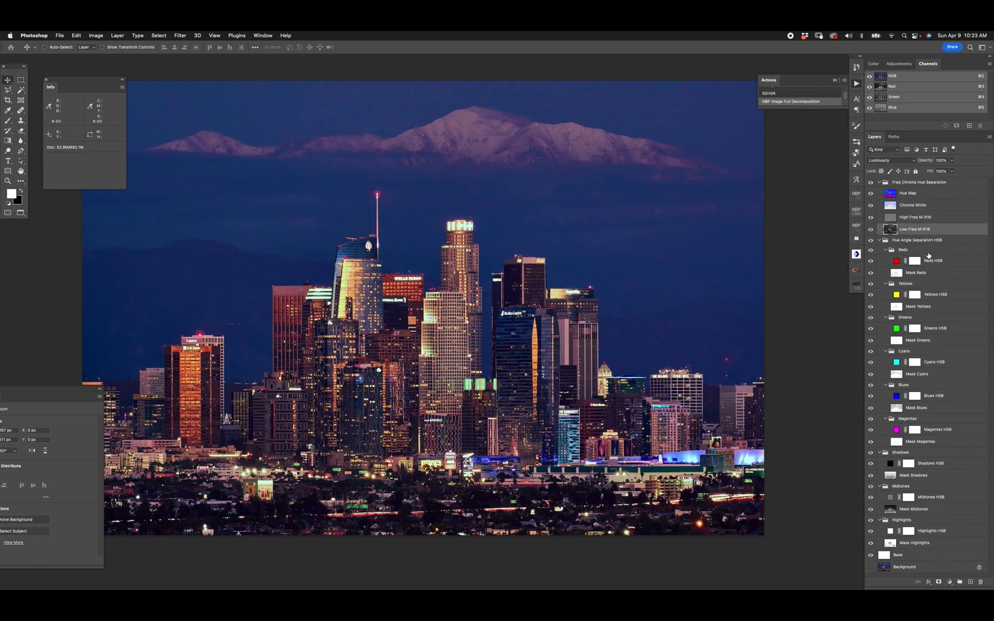
left_click(890, 218)
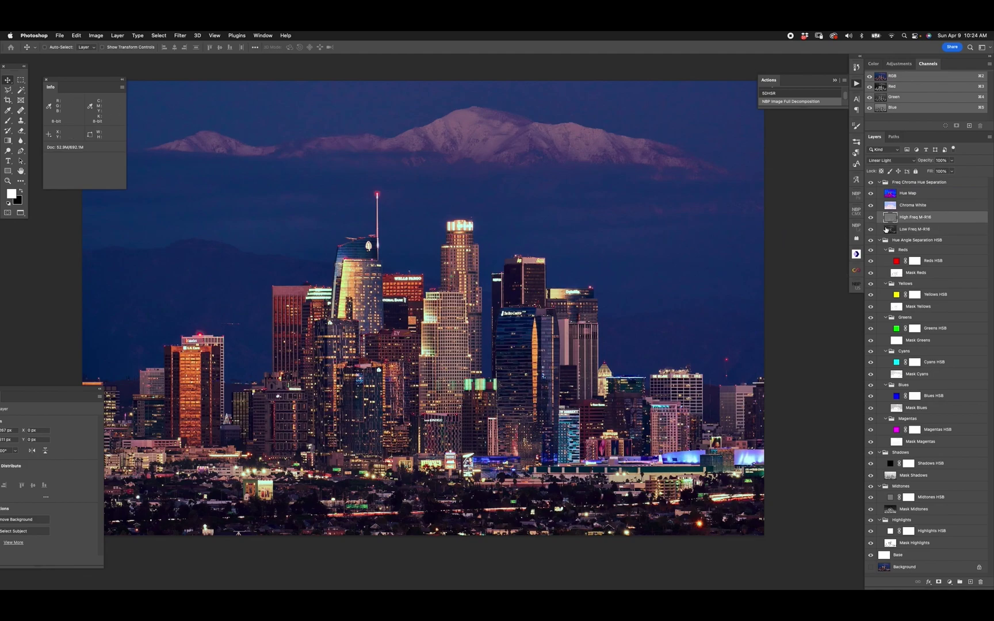
left_click(885, 159)
left_click(886, 160)
left_click(895, 205)
left_click(871, 205, "alt")
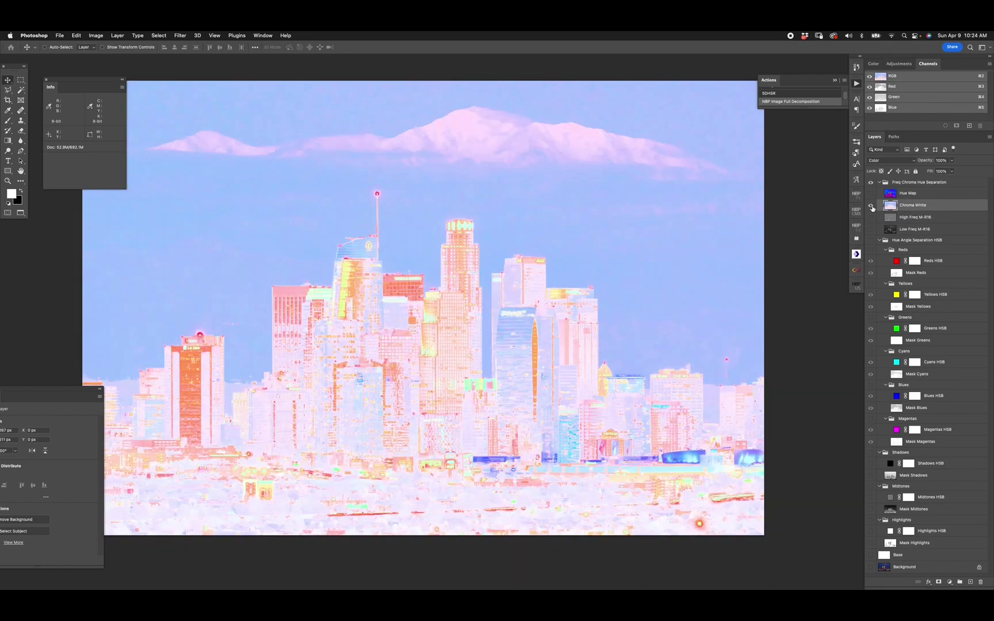
left_click(871, 205, "alt")
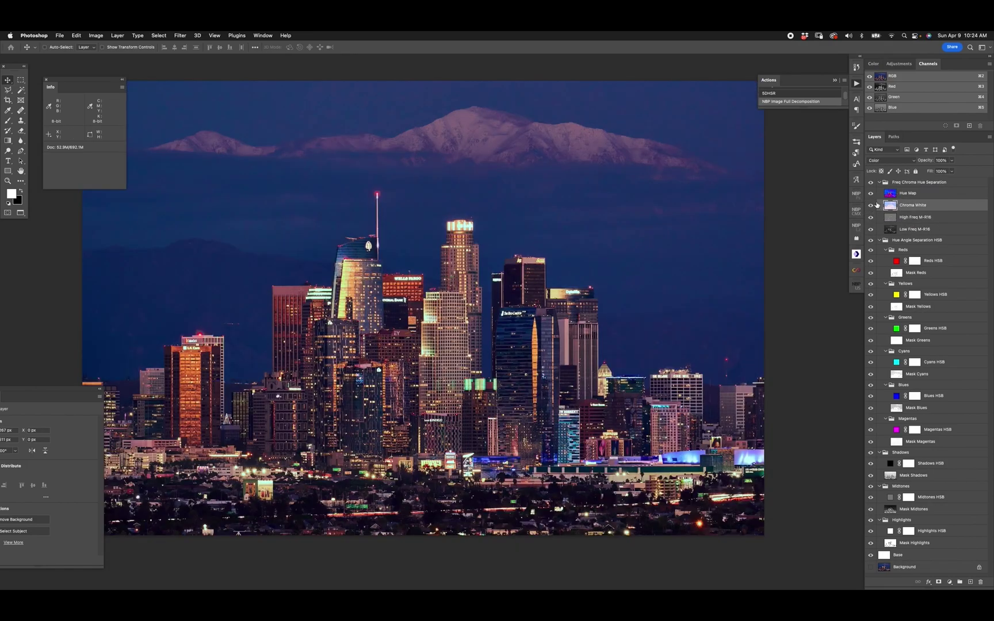
left_click(895, 161)
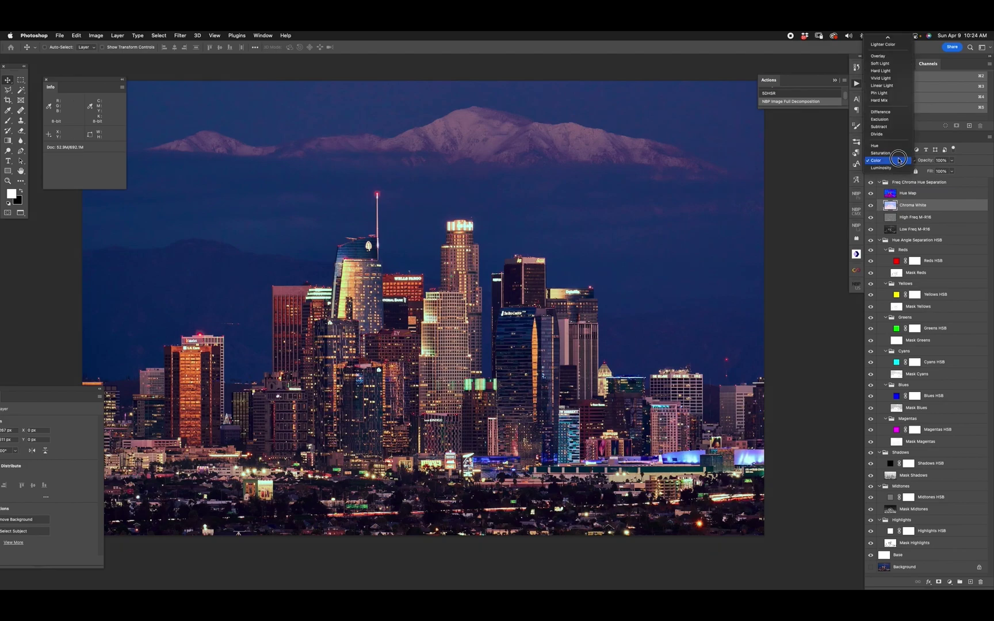
left_click(871, 194, "alt")
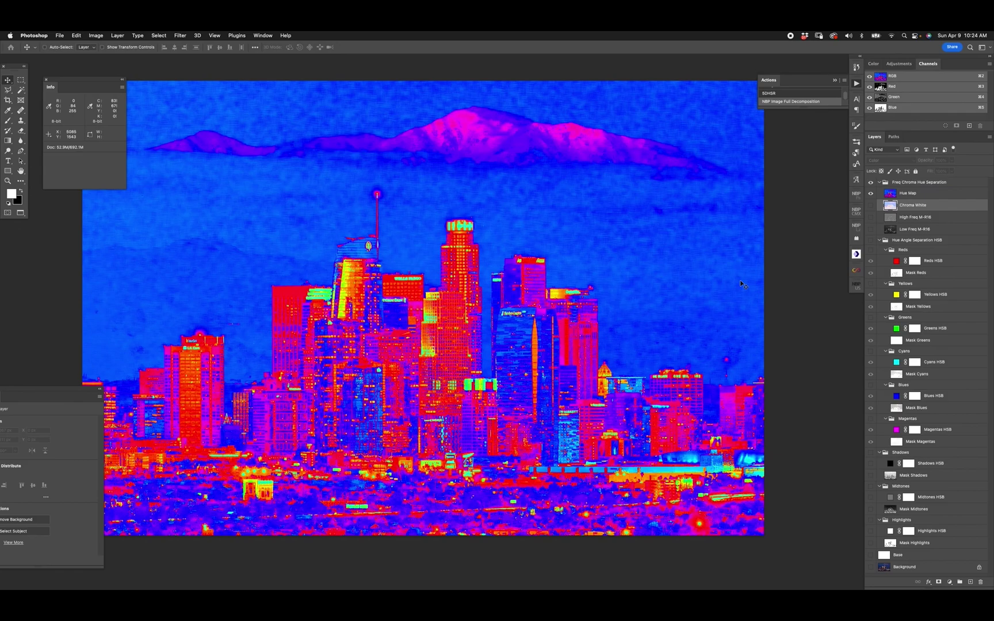
left_click(871, 194, "alt")
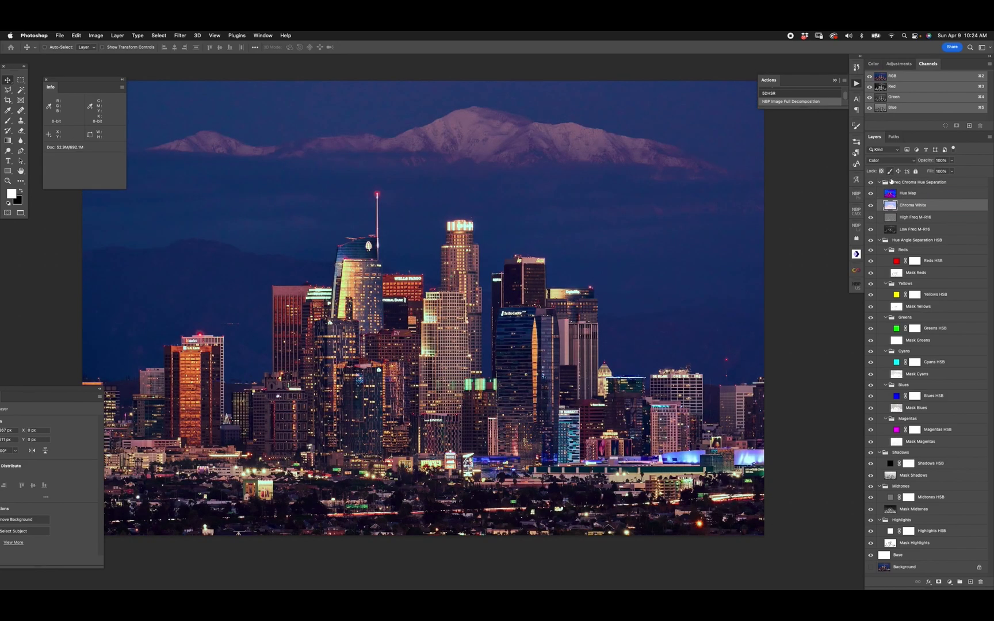
left_click(900, 194)
left_click(889, 160)
left_click(886, 160)
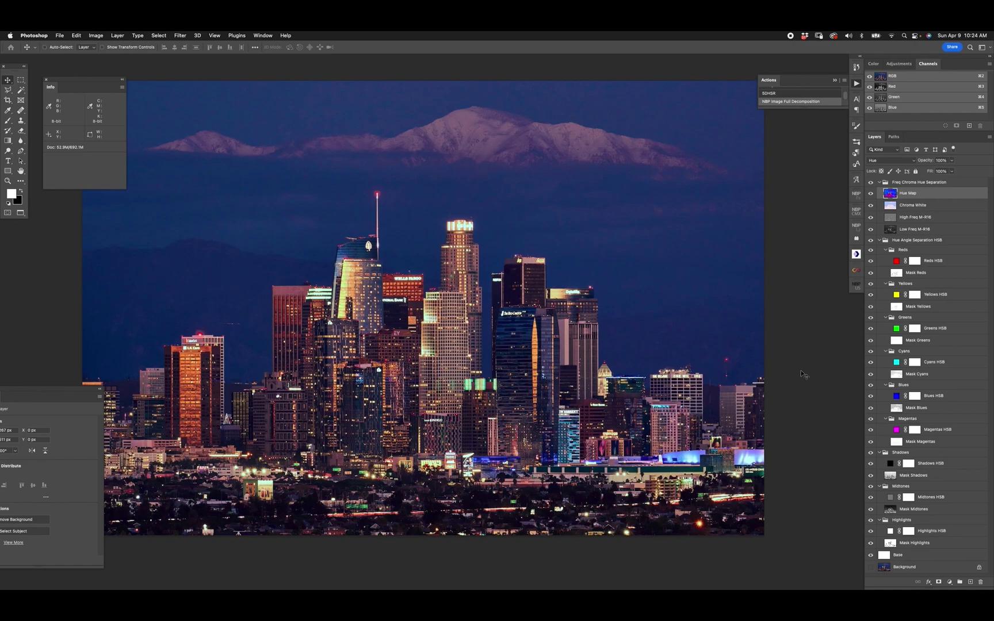
key("super+w")
Close the skyline unsaved, zoom in on the portrait, and run NBP Image Full Decomposition
key("super+d")
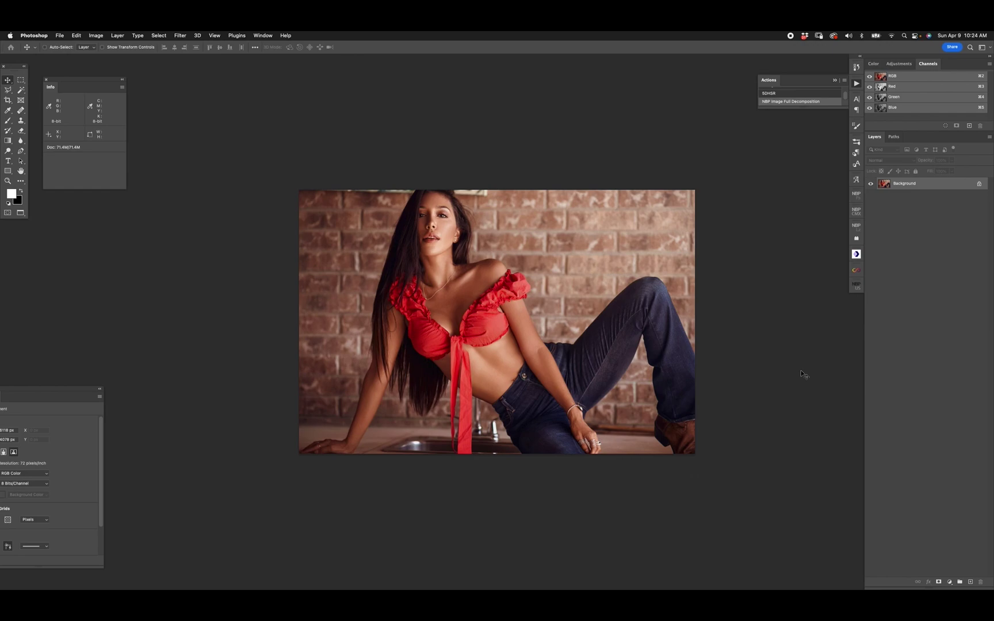
key("super+equal")
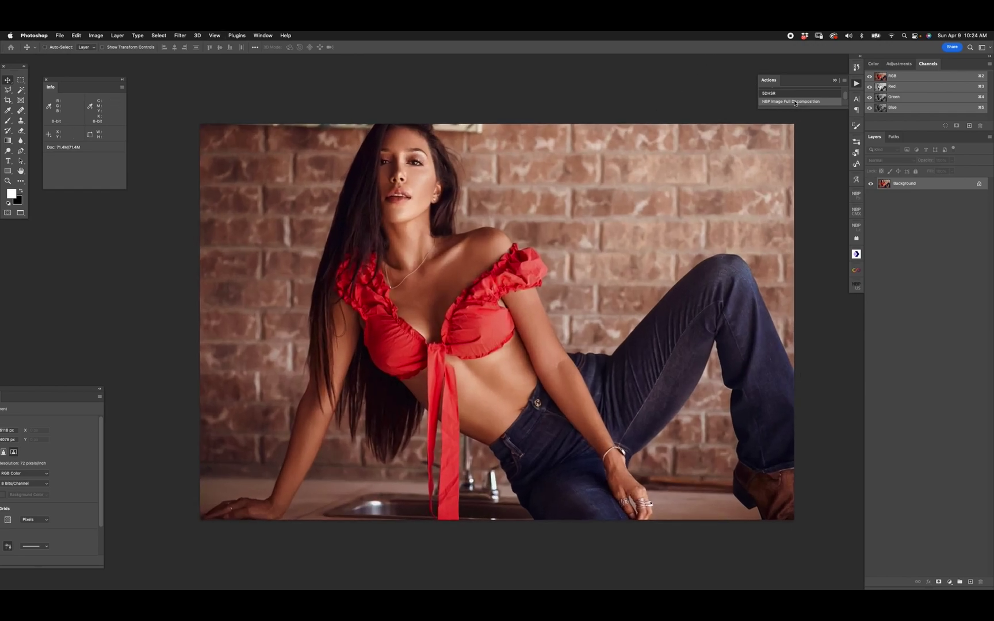
left_click(794, 103)
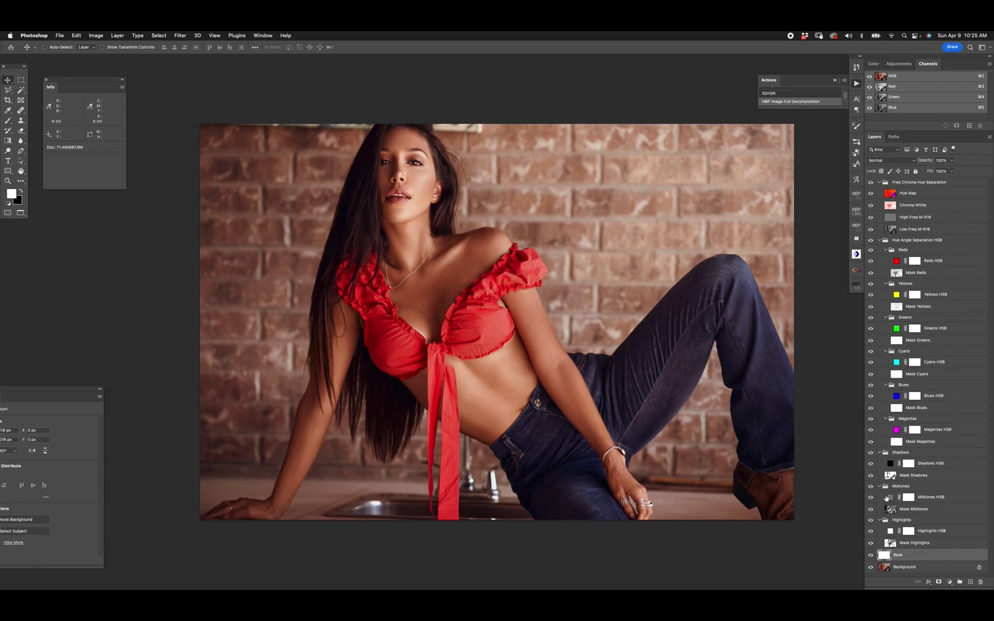
Solo and restore the midtones, shadows, Reds and Yellows masks one at a time
left_click(872, 510, "alt")
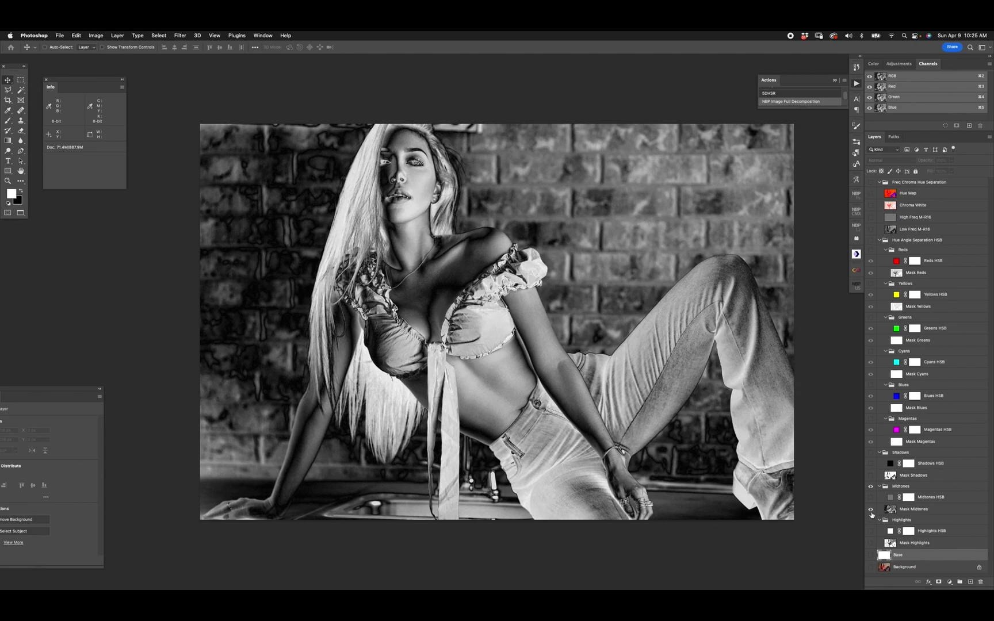
left_click(871, 511, "alt")
left_click(871, 477, "alt")
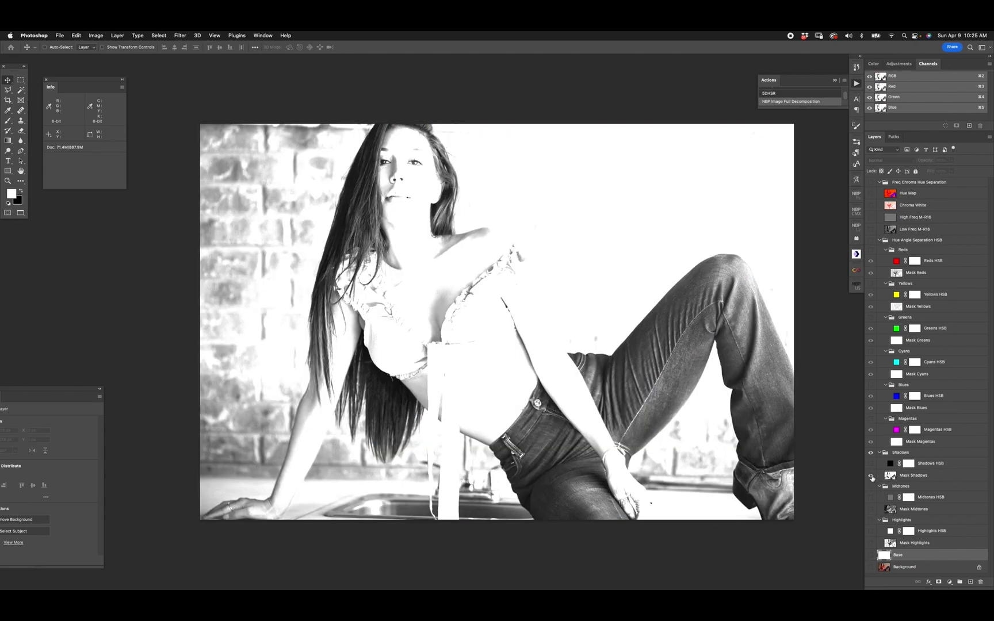
left_click(871, 477, "alt")
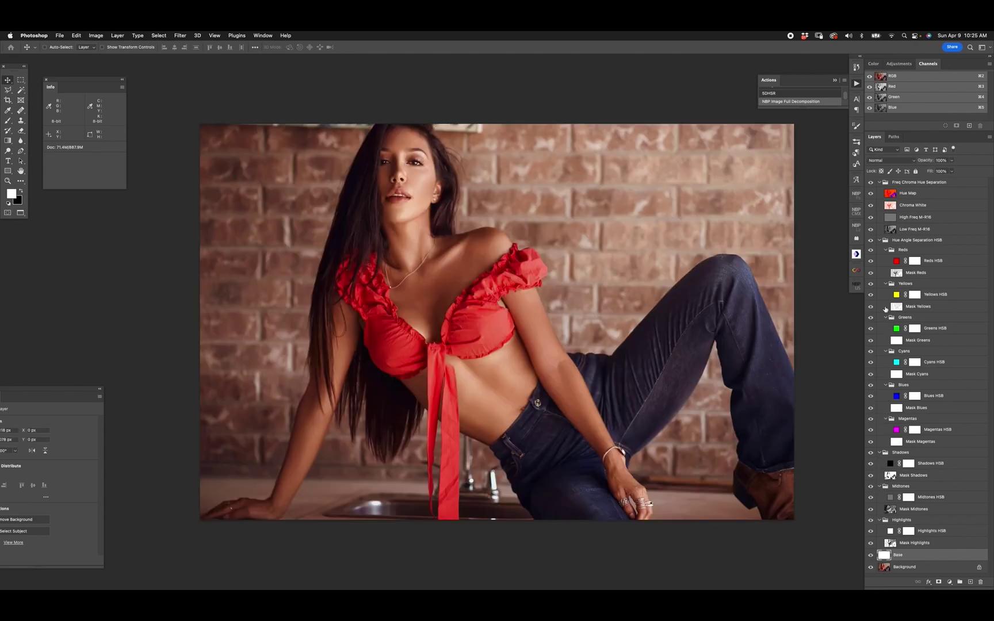
left_click(871, 274, "alt")
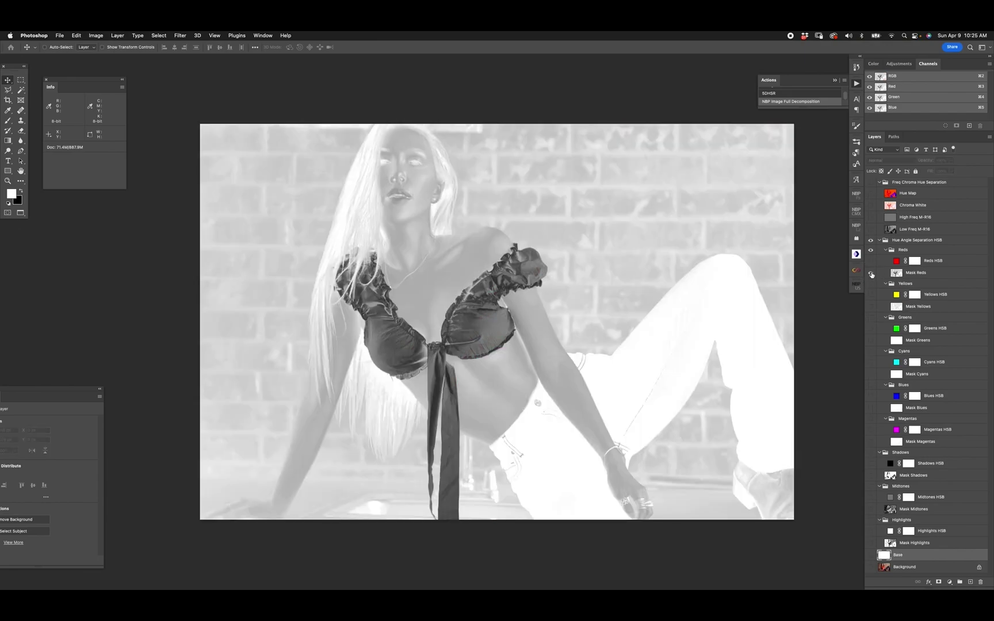
left_click(871, 274, "alt")
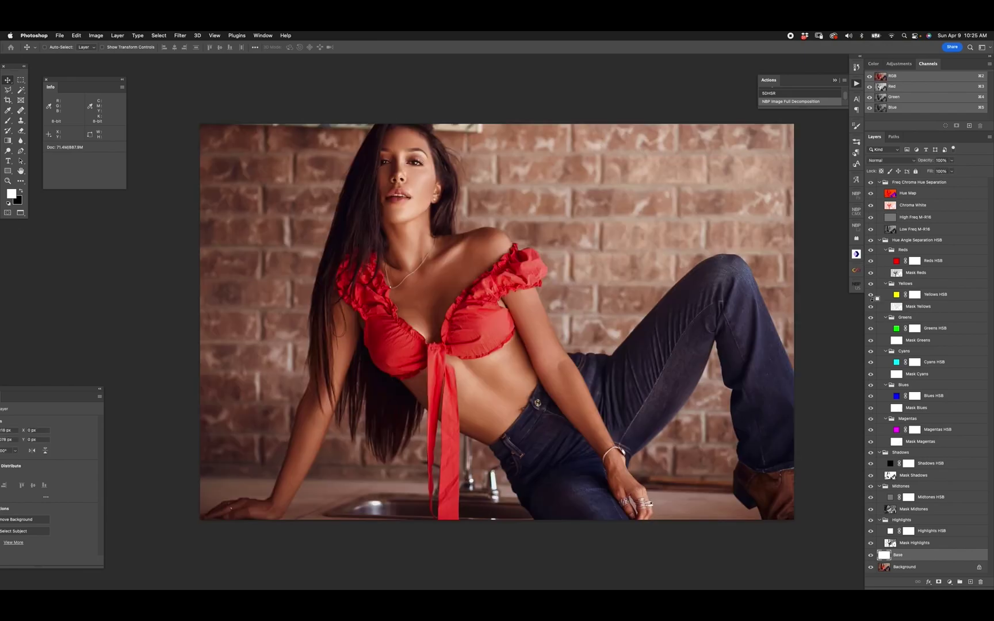
left_click(870, 307, "alt")
left_click(870, 308, "alt")
Solo and restore Low Freq, Chroma White and Hue Map, then open the Reds HSB fill colour
left_click(871, 229)
left_click(870, 230, "alt")
left_click(871, 205, "alt")
left_click(871, 205, "alt")
left_click(871, 194, "alt")
left_click(871, 195, "alt")
double_click(896, 260)
scroll(504, 258, "right", 2)
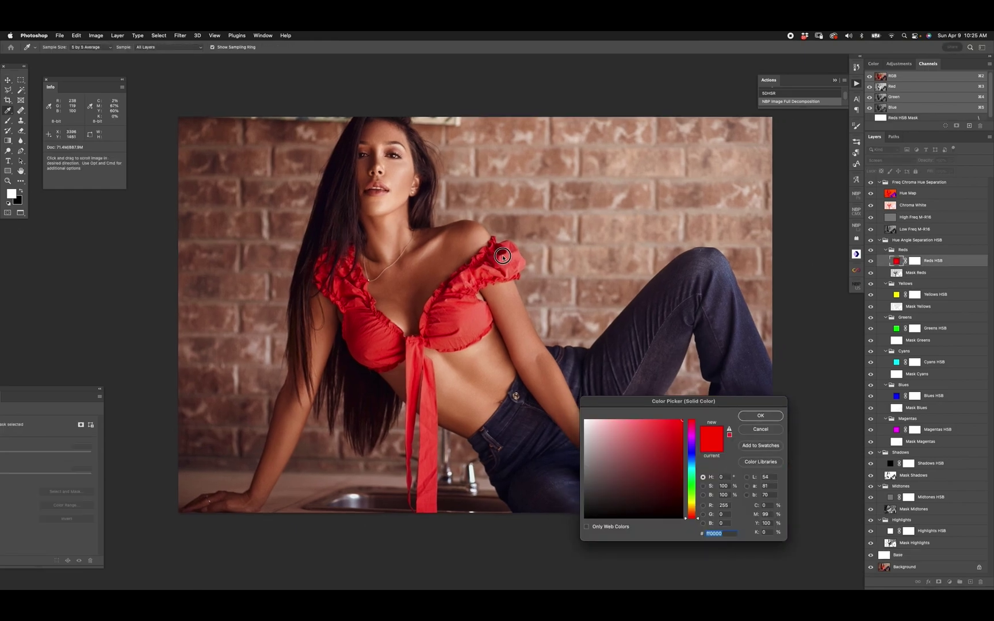
scroll(505, 259, "right", 2)
left_click_drag(692, 516, 692, 482)
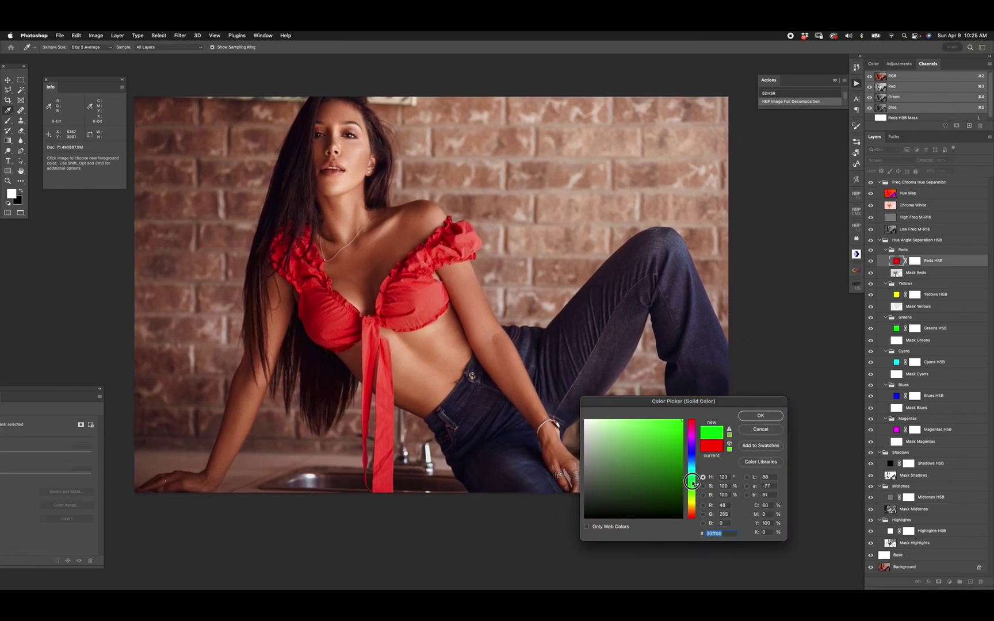
left_click(749, 436)
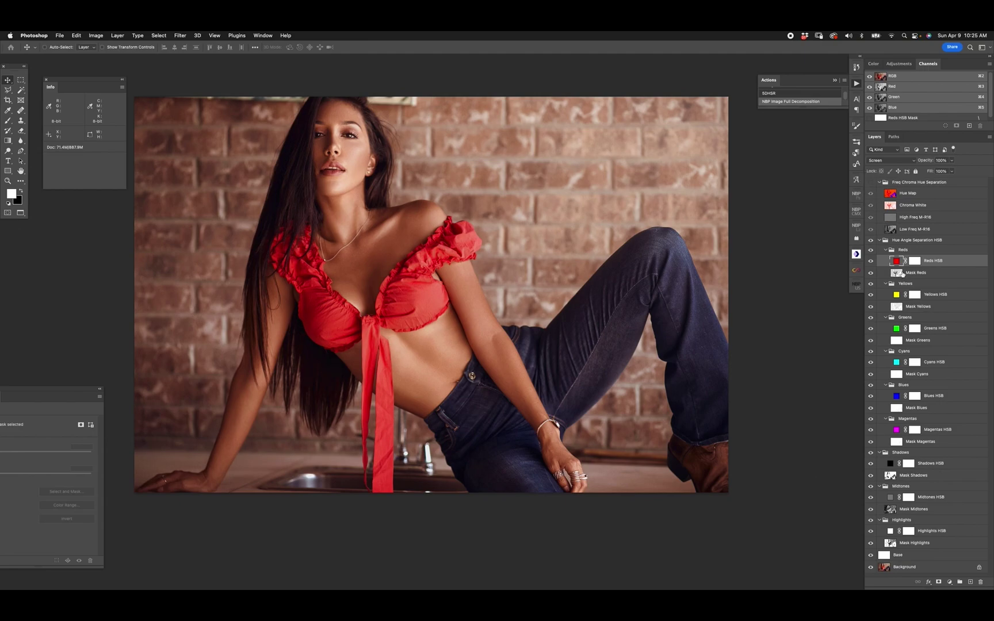
double_click(894, 261)
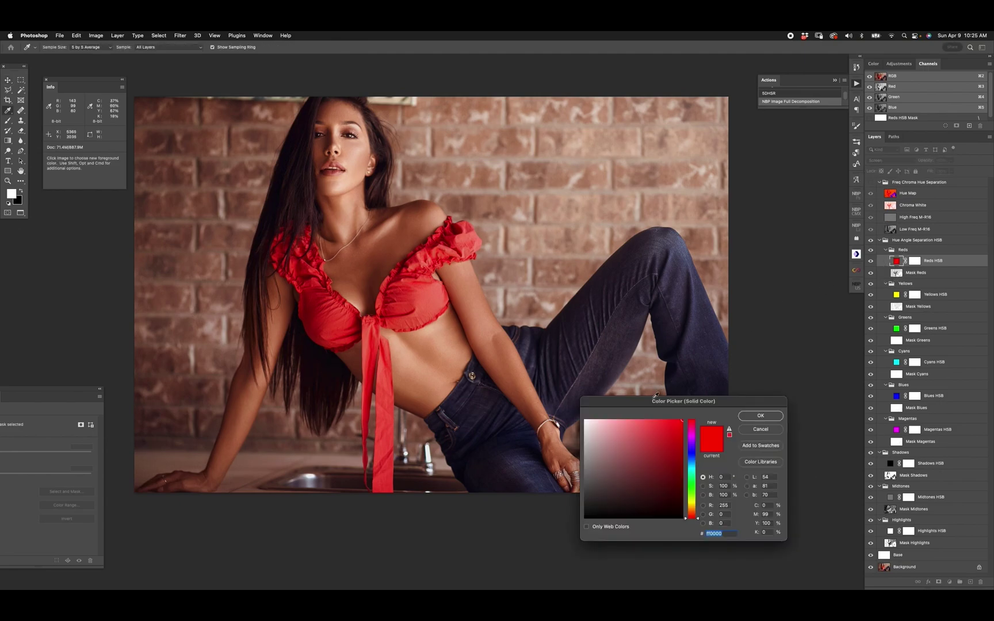
left_click(694, 510)
mouse_move(694, 510)
left_mouse_down()
mouse_move(694, 449)
mouse_move(694, 520)
left_mouse_up()
left_click(694, 516)
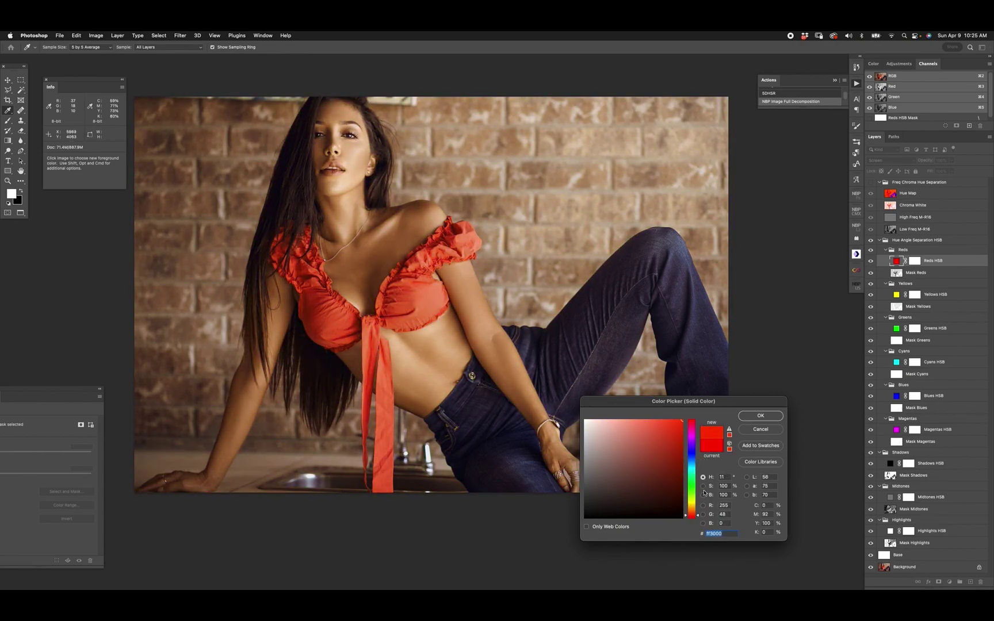
left_click(703, 487)
mouse_move(693, 421)
left_mouse_down()
mouse_move(694, 454)
mouse_move(692, 427)
mouse_move(692, 437)
left_mouse_up()
left_click(703, 495)
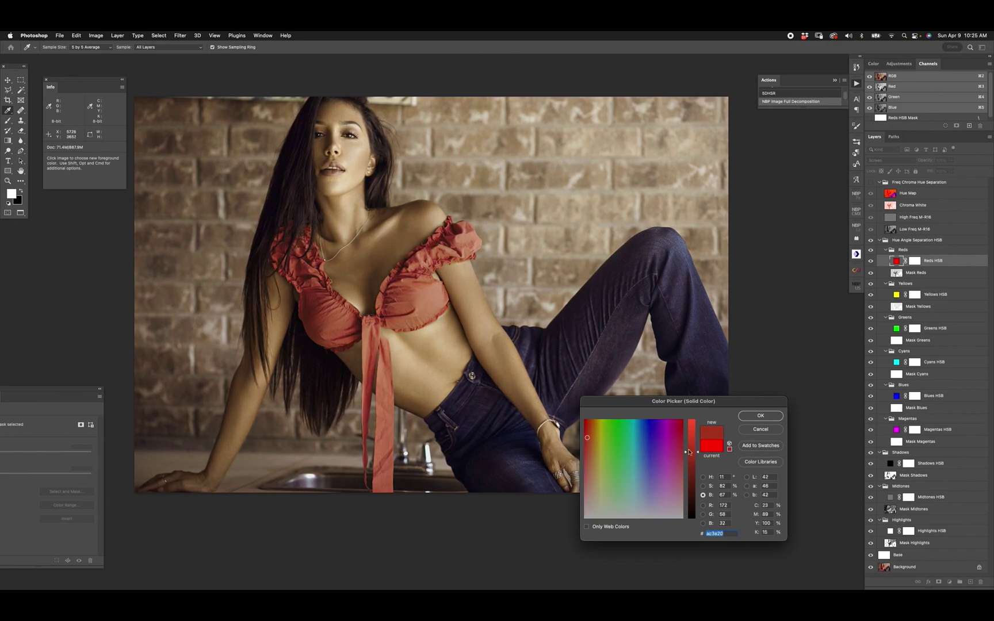
left_click(752, 429)
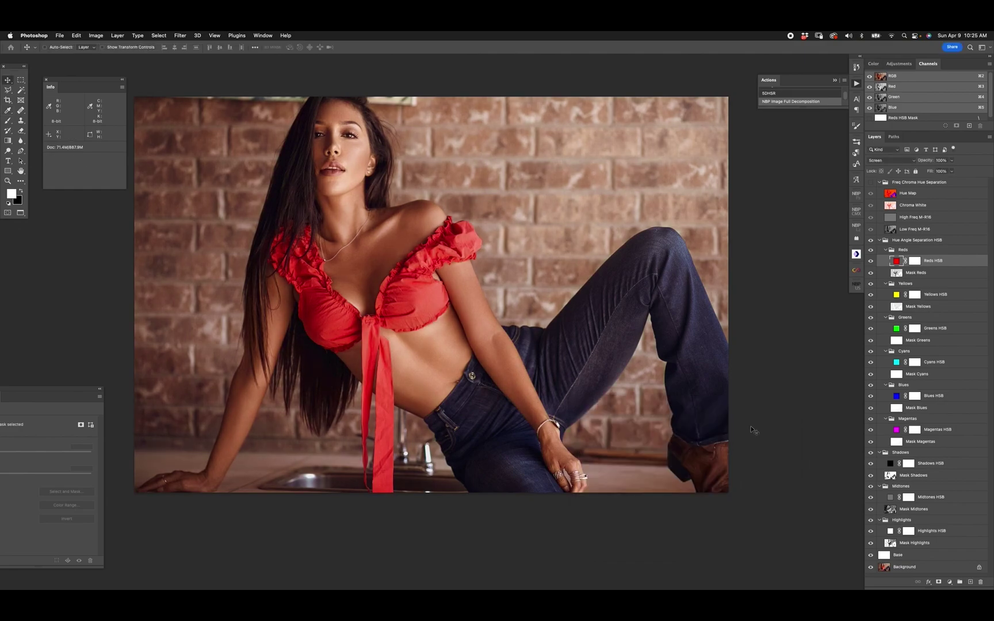
double_click(891, 498)
left_click(654, 457)
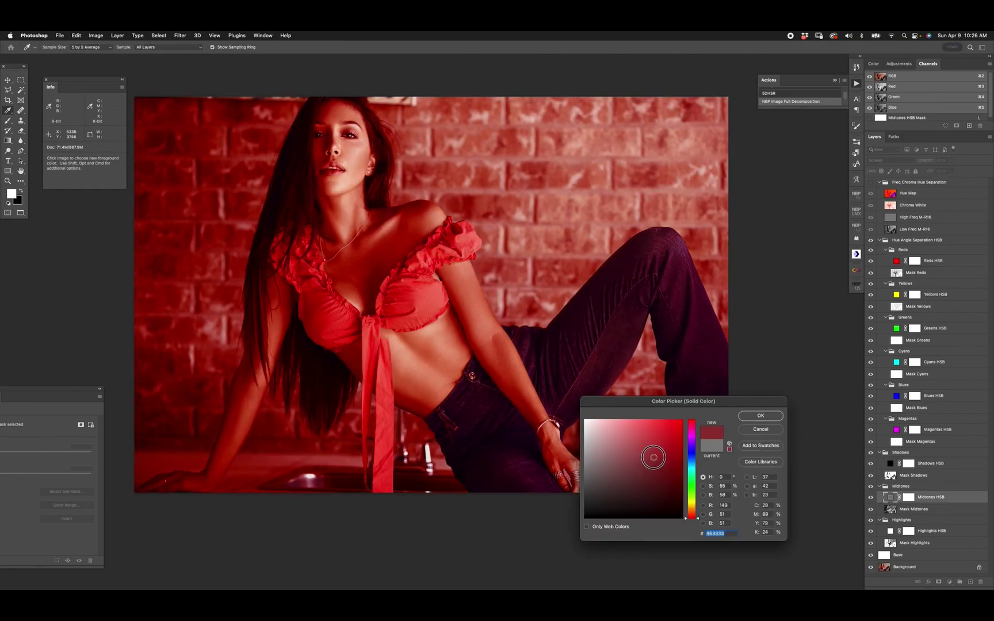
left_click_drag(654, 457, 598, 457)
left_click_drag(692, 510, 634, 443)
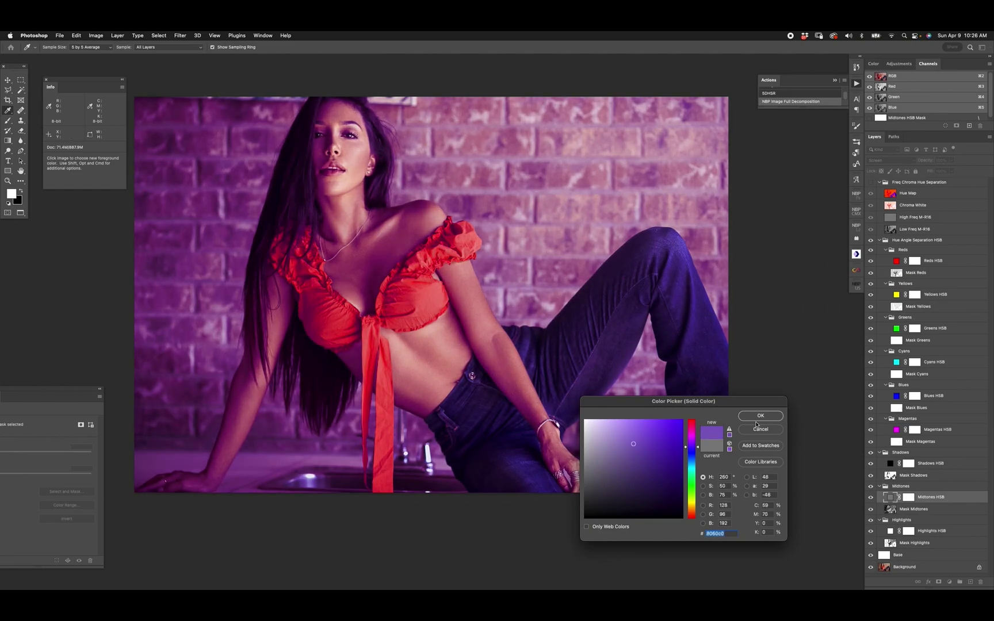
left_click(758, 429)
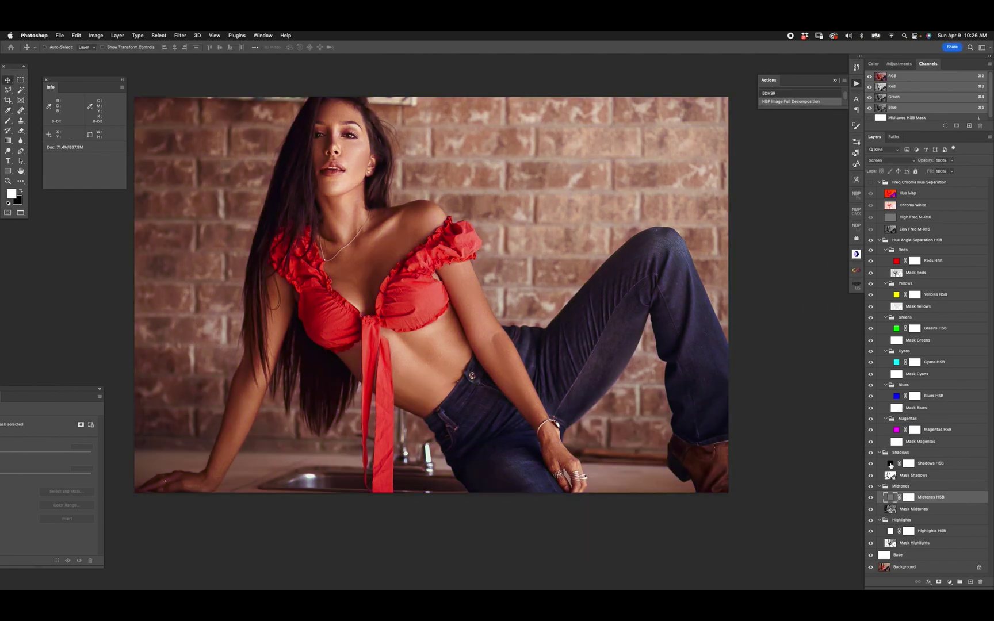
double_click(890, 463)
left_click_drag(661, 455, 587, 518)
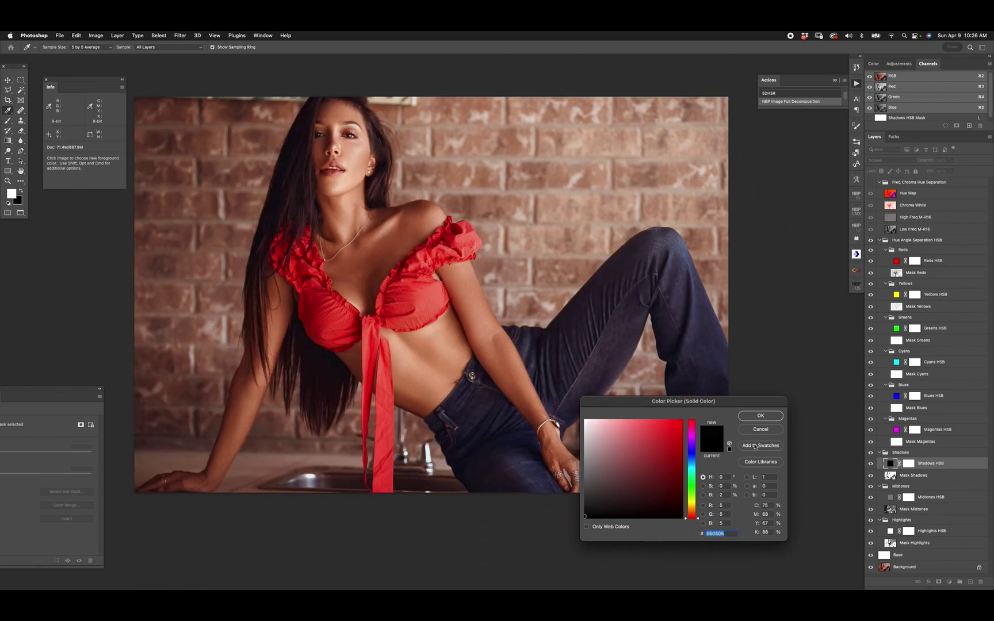
left_click(761, 430)
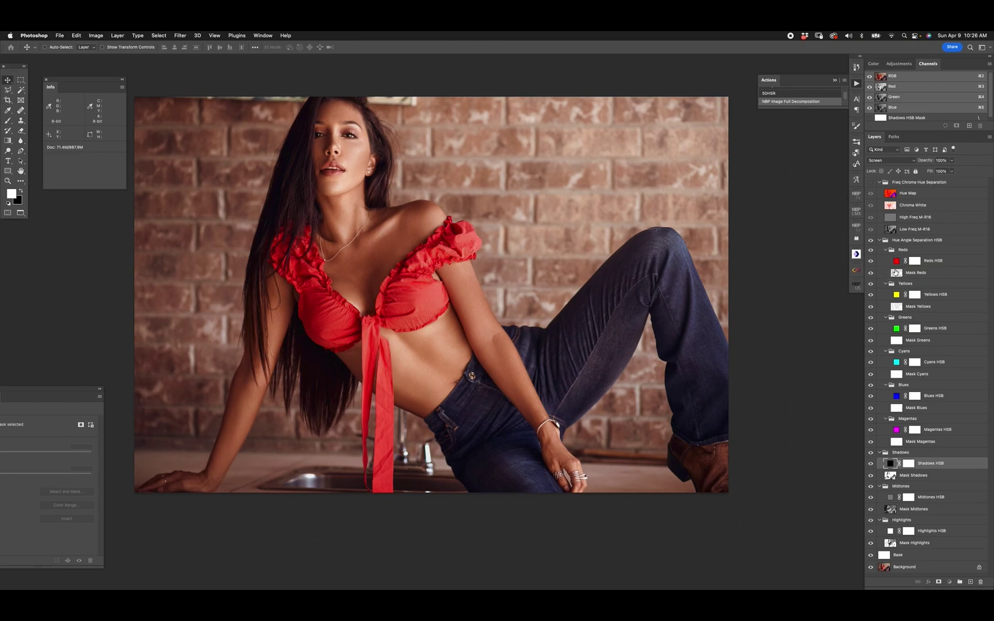
left_click(896, 273)
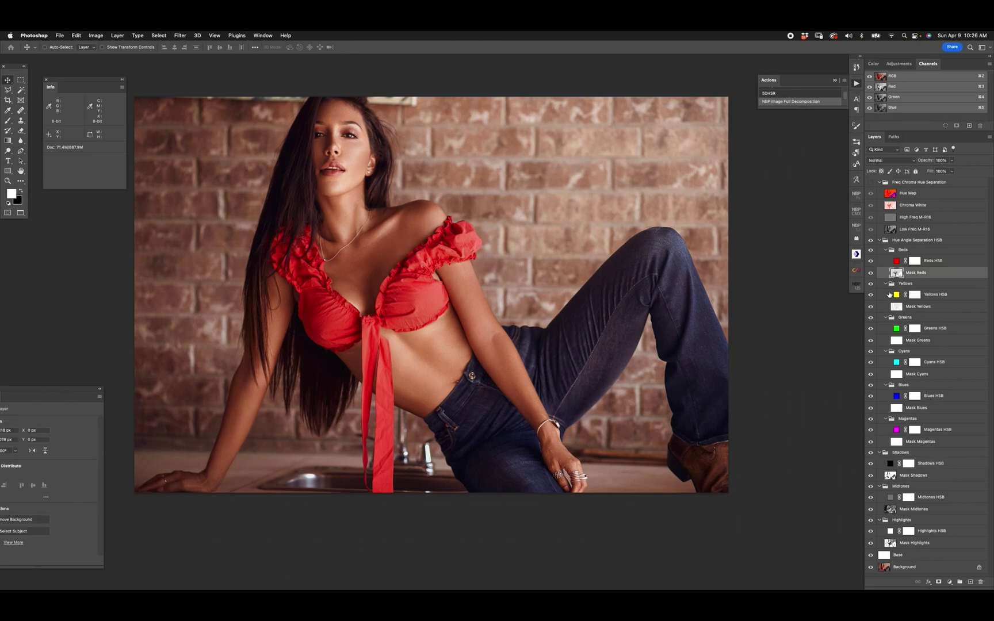
left_click(870, 274, "alt")
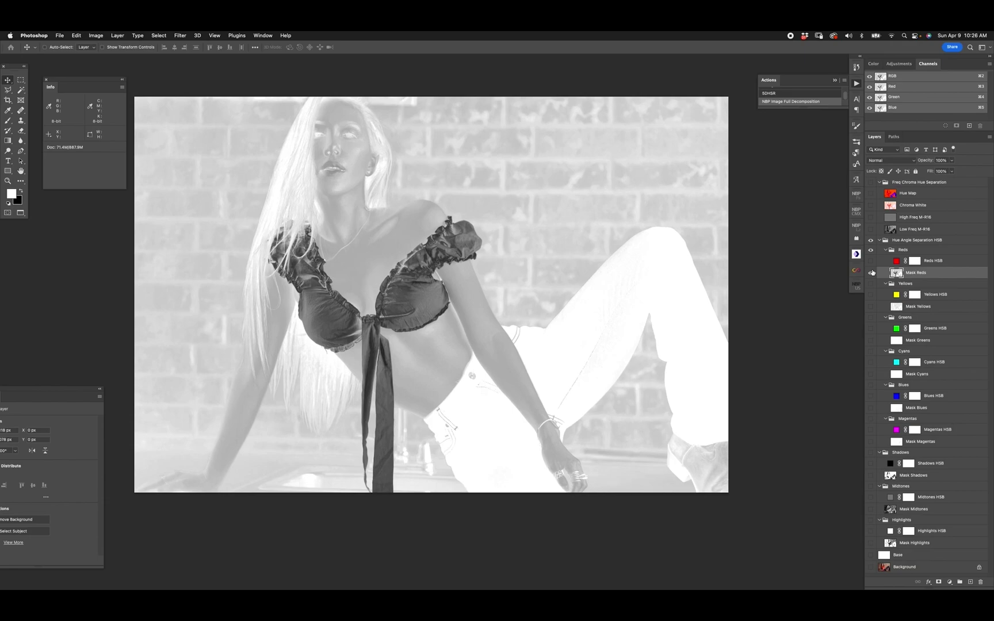
left_click(870, 273, "alt")
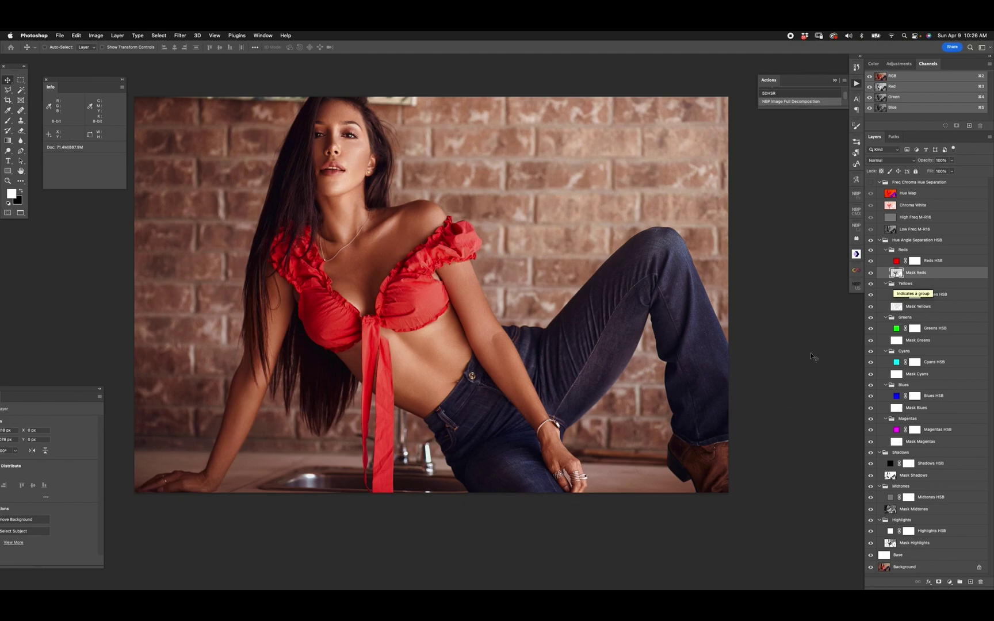
left_click(949, 582)
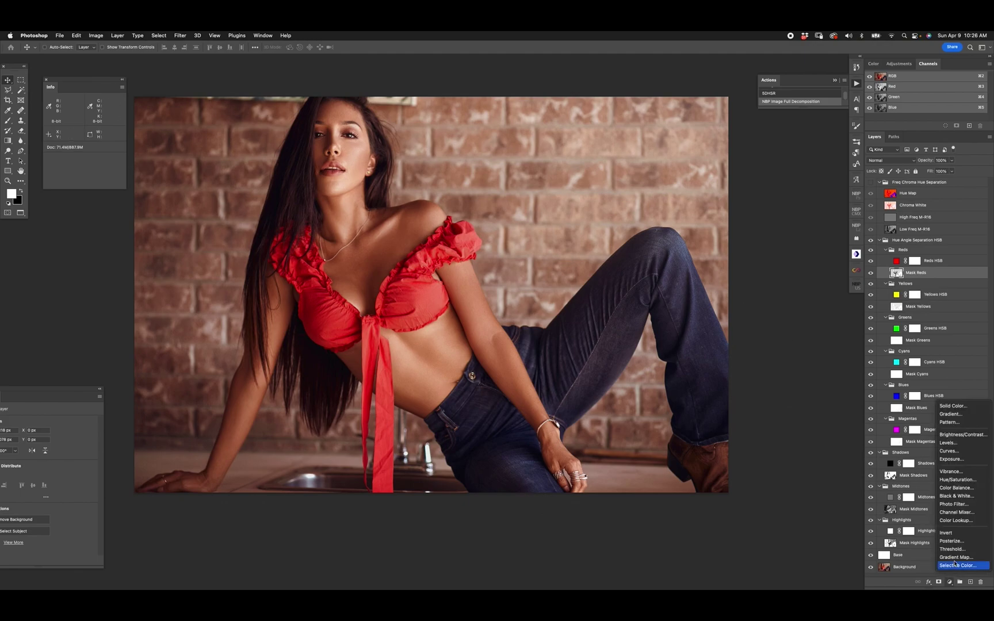
left_click(955, 443)
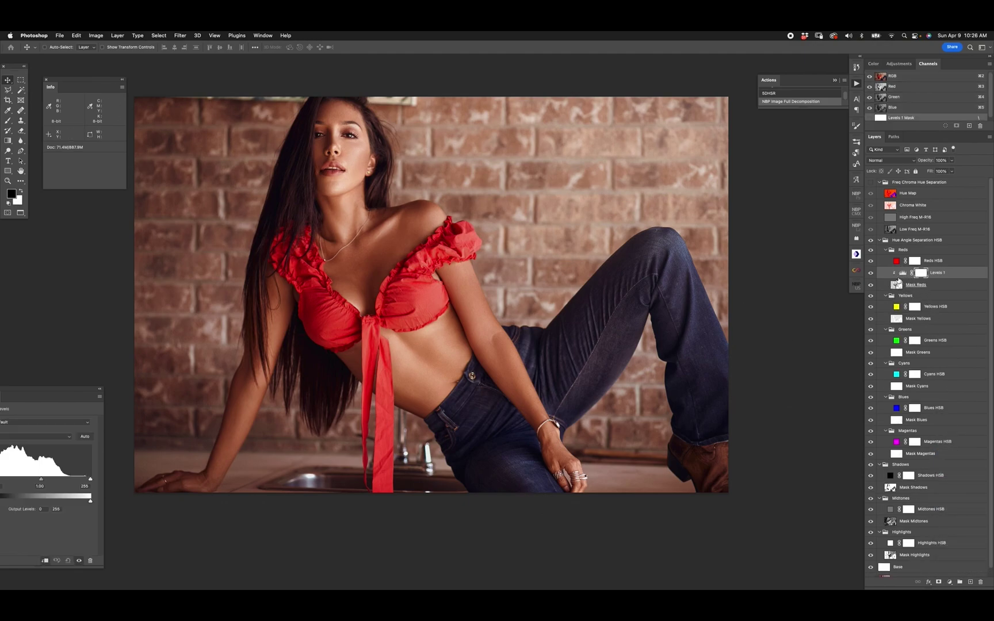
left_click(902, 273)
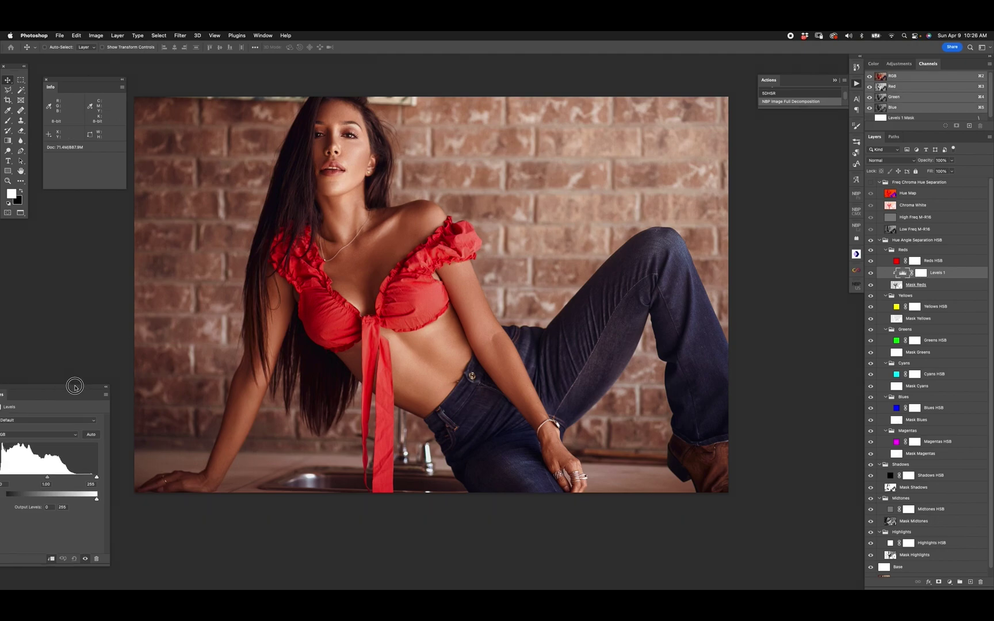
left_click_drag(78, 391, 157, 391)
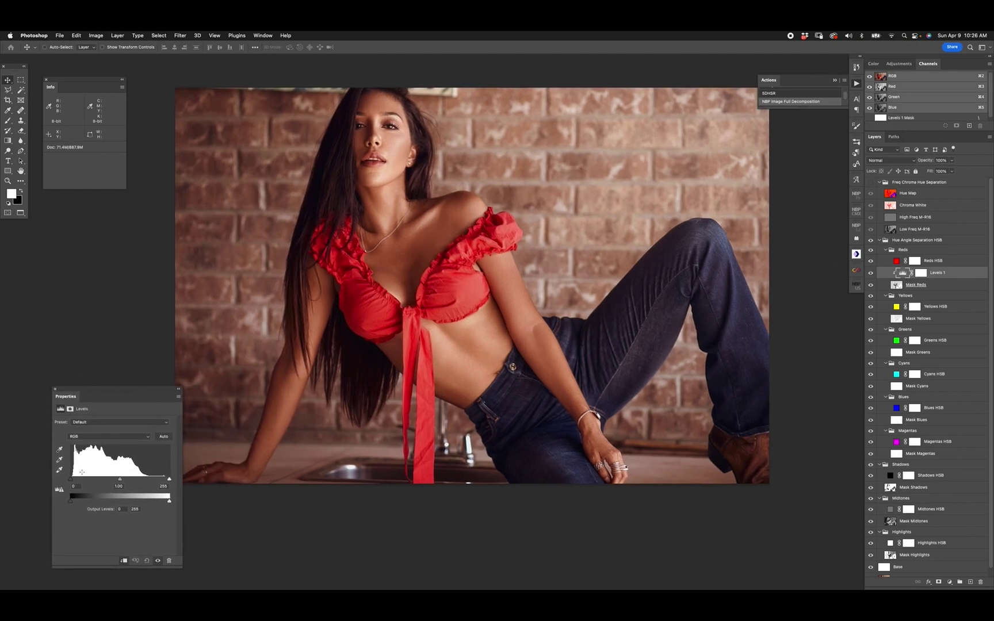
mouse_move(73, 479)
left_mouse_down()
mouse_move(102, 485)
mouse_move(55, 483)
left_mouse_up()
left_click_drag(169, 482, 140, 481)
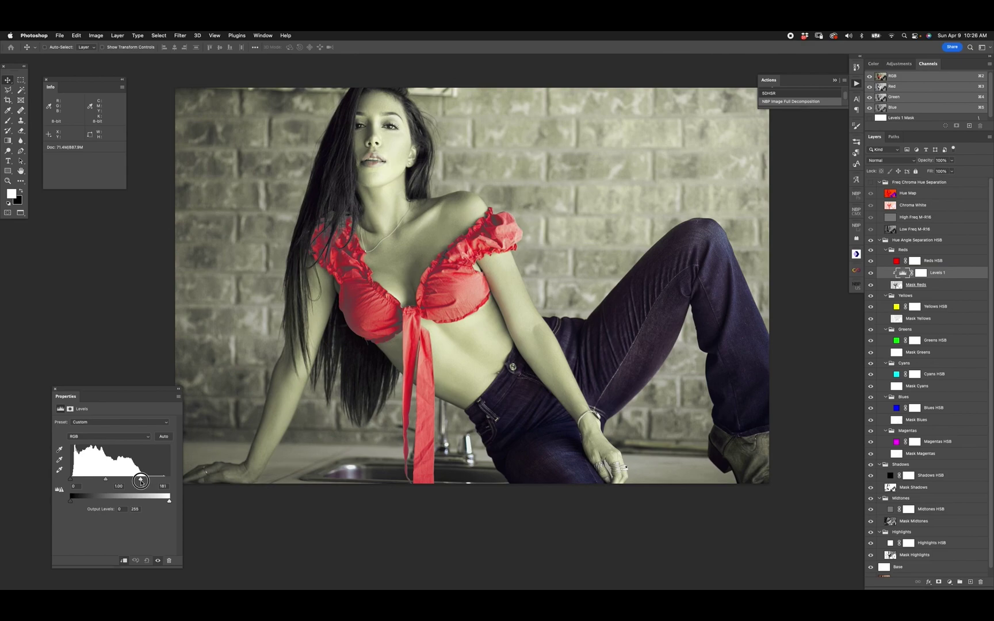
left_click_drag(140, 480, 169, 480)
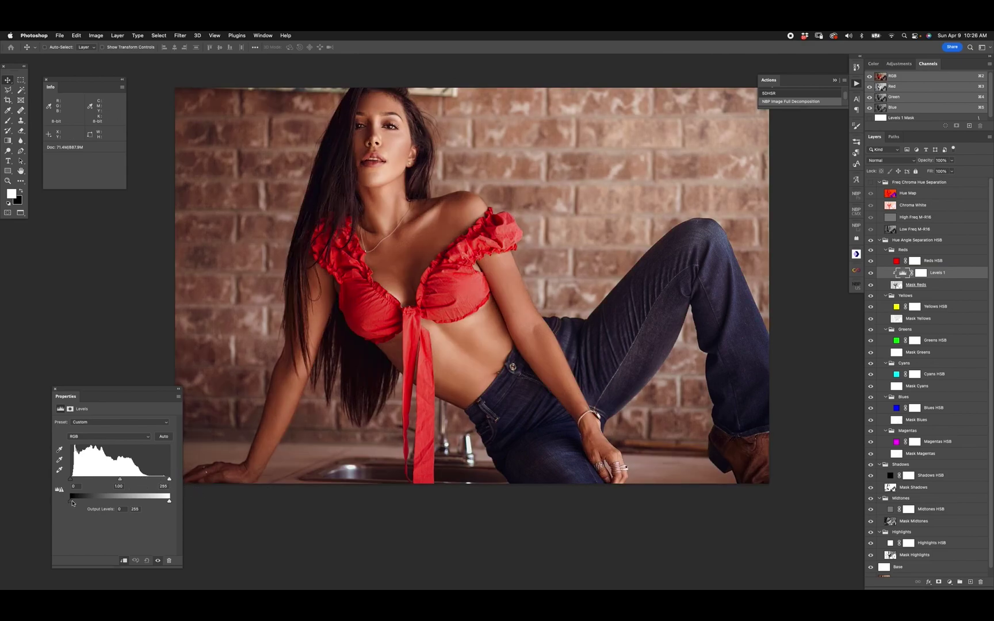
left_click_drag(72, 502, 104, 504)
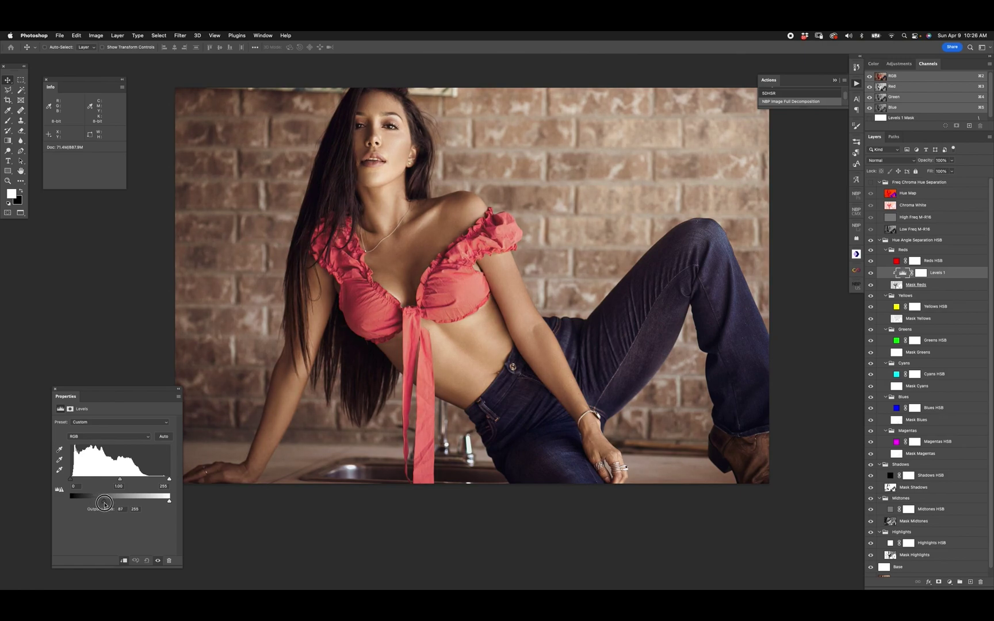
left_click_drag(104, 504, 70, 503)
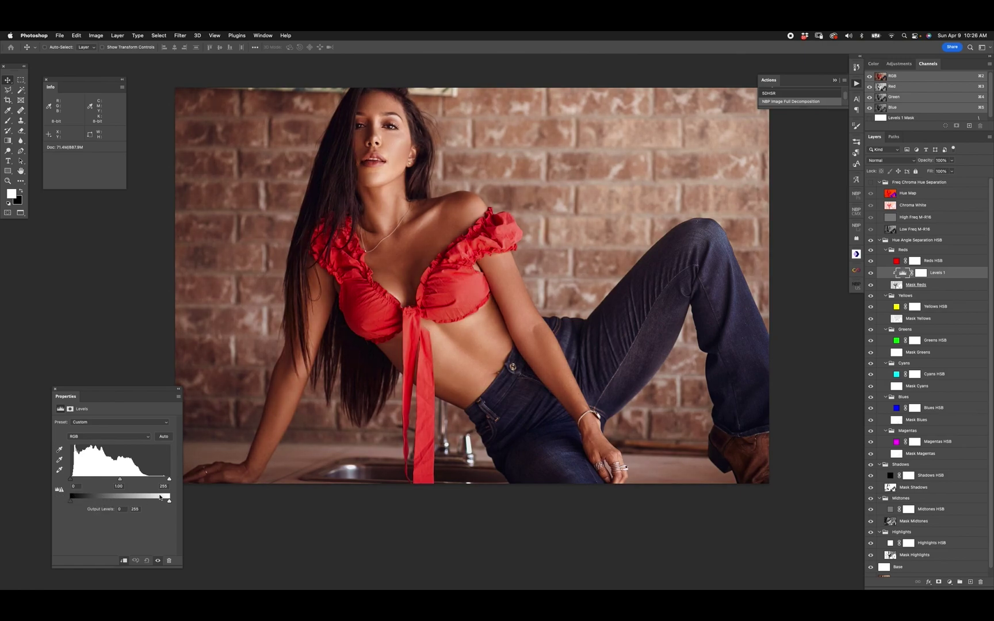
left_click_drag(168, 504, 146, 502)
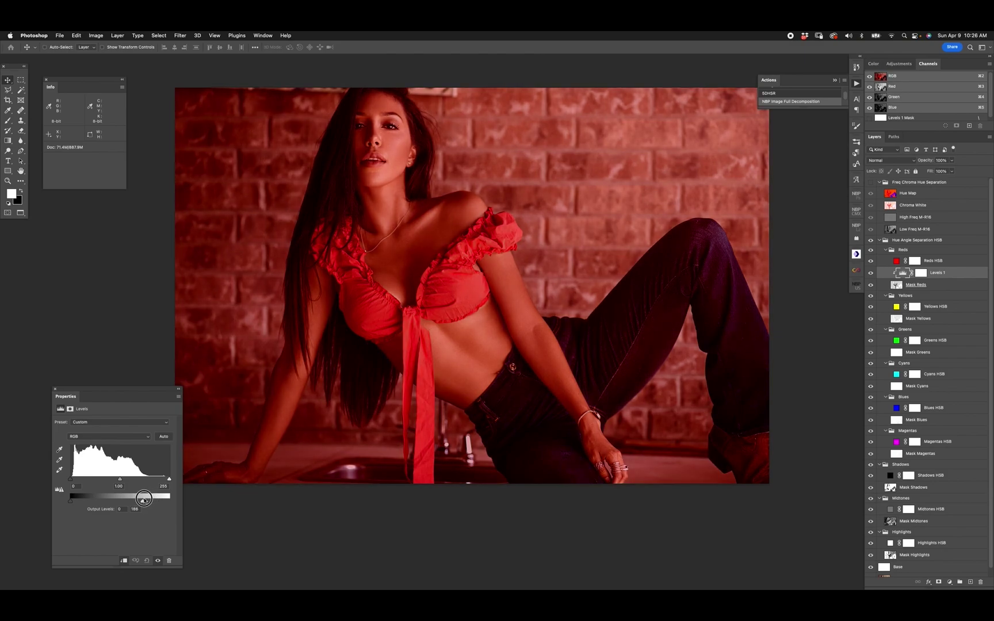
left_click(121, 508)
type("30")
type("225")
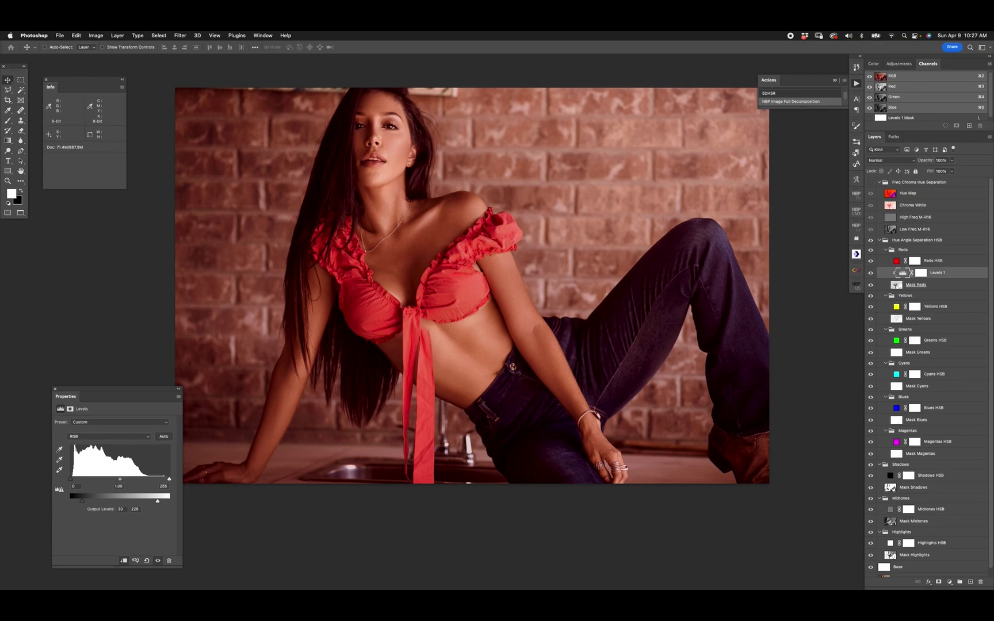
left_click_drag(899, 274, 981, 582)
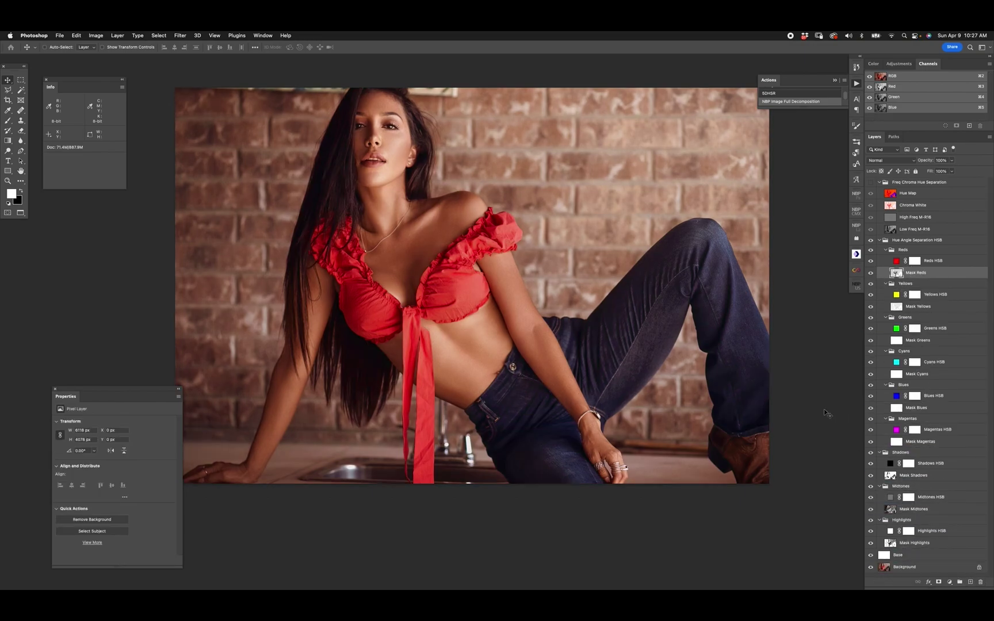
Select High Freq M-R16 and zoom in on the eyes and forehead
left_click(890, 219)
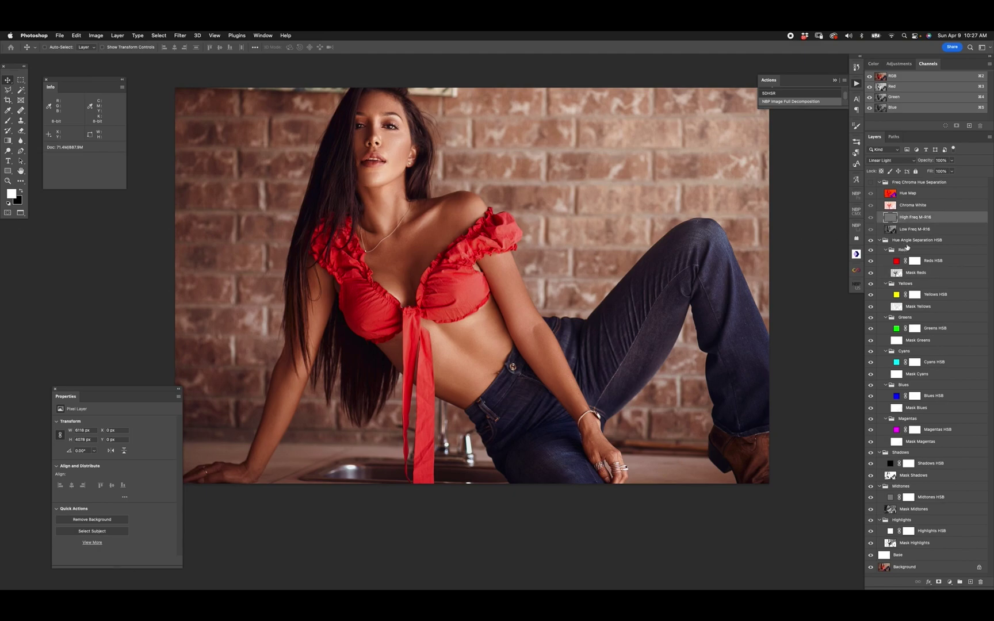
key("z")
left_click(420, 140)
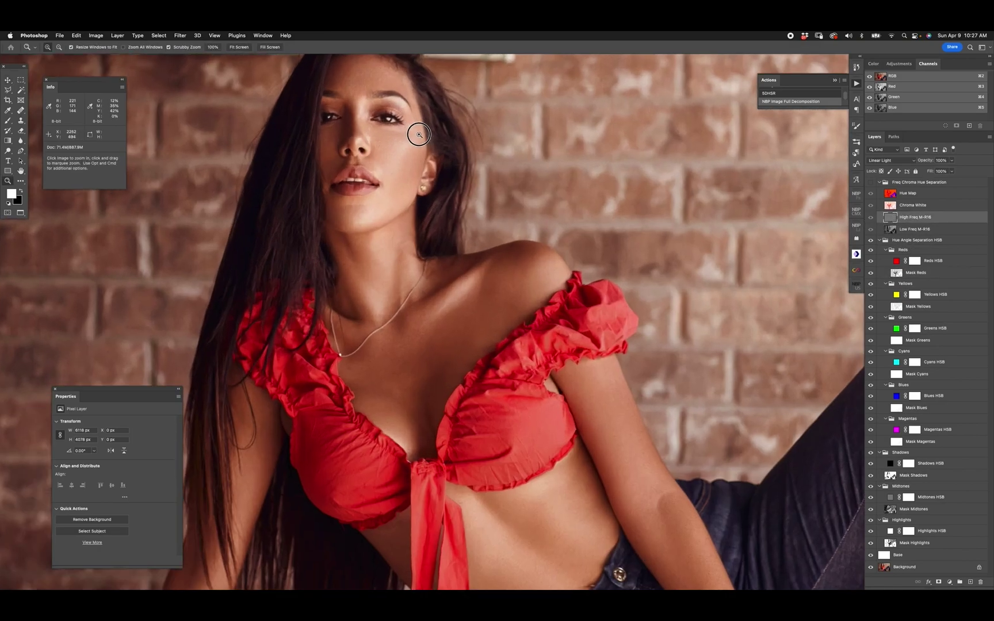
left_click(437, 133)
left_click(427, 137)
left_click_drag(427, 137, 484, 282)
Spot-heal two forehead blemishes with a size 10 Spot Healing Brush
key("j")
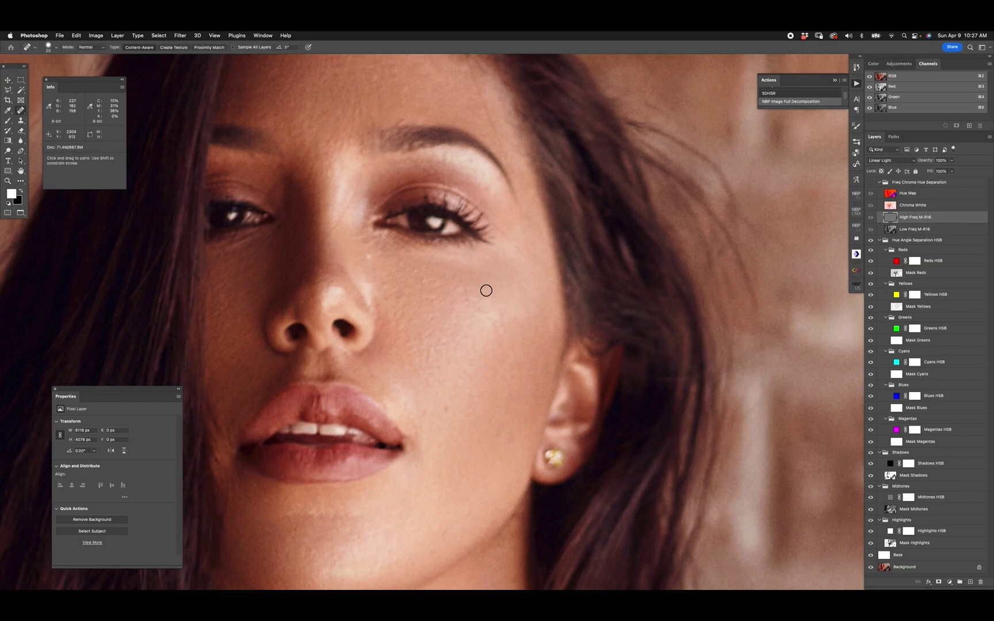
key("bracketleft")
left_click(872, 182)
left_click_drag(480, 101, 490, 118)
mouse_move(356, 105)
left_mouse_down()
mouse_move(344, 134)
mouse_move(362, 120)
left_mouse_up()
Fit the image on screen, then close the photo without saving
key("super+0")
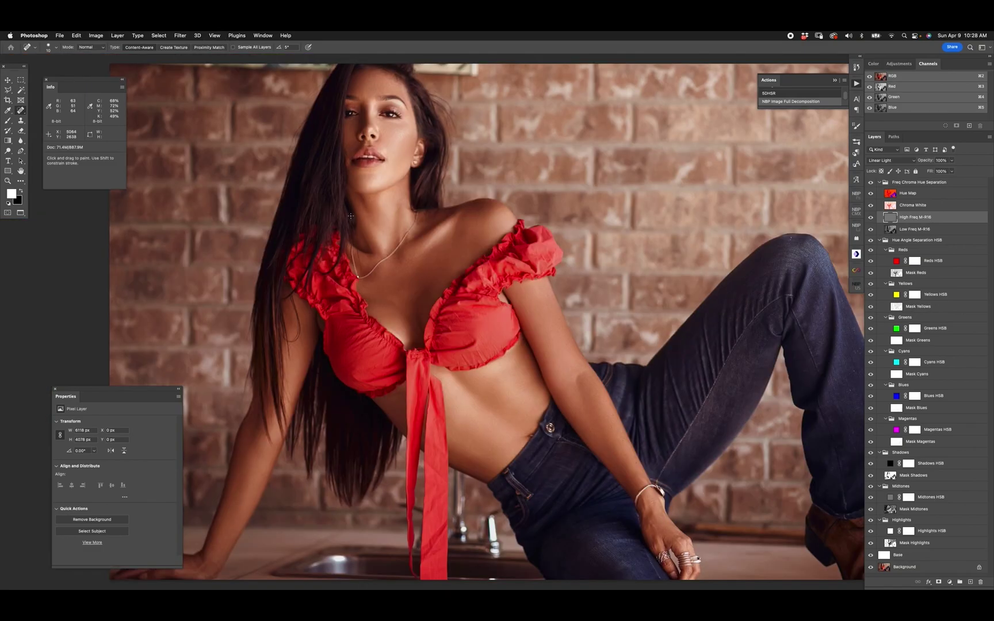
left_click_drag(374, 206, 307, 202)
key("v")
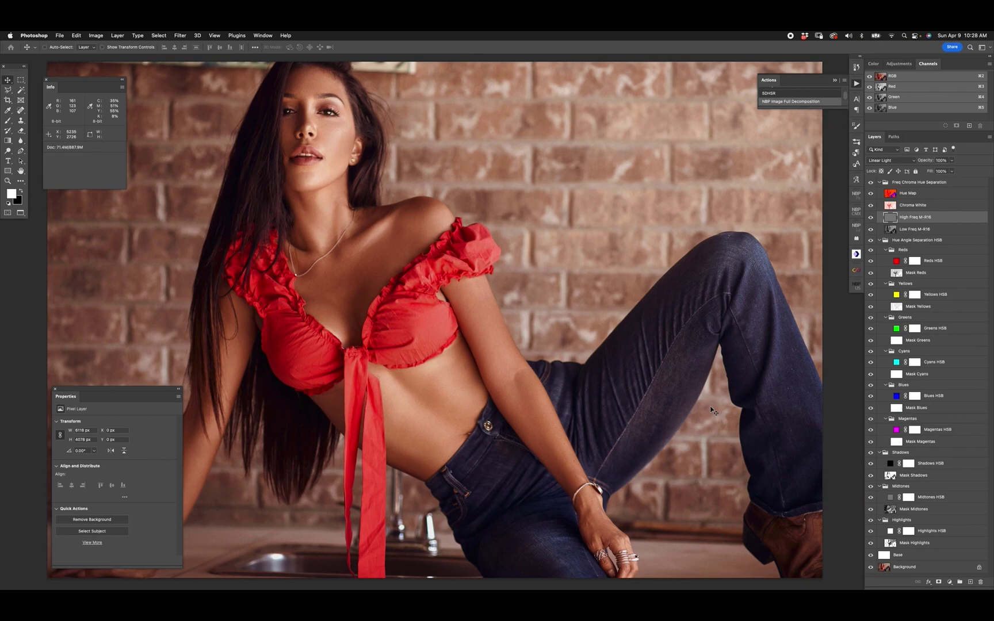
key("super+w")
key("super+d")
Fit the red studio photo to screen and play NBP Image Full Decomposition
key("super+0")
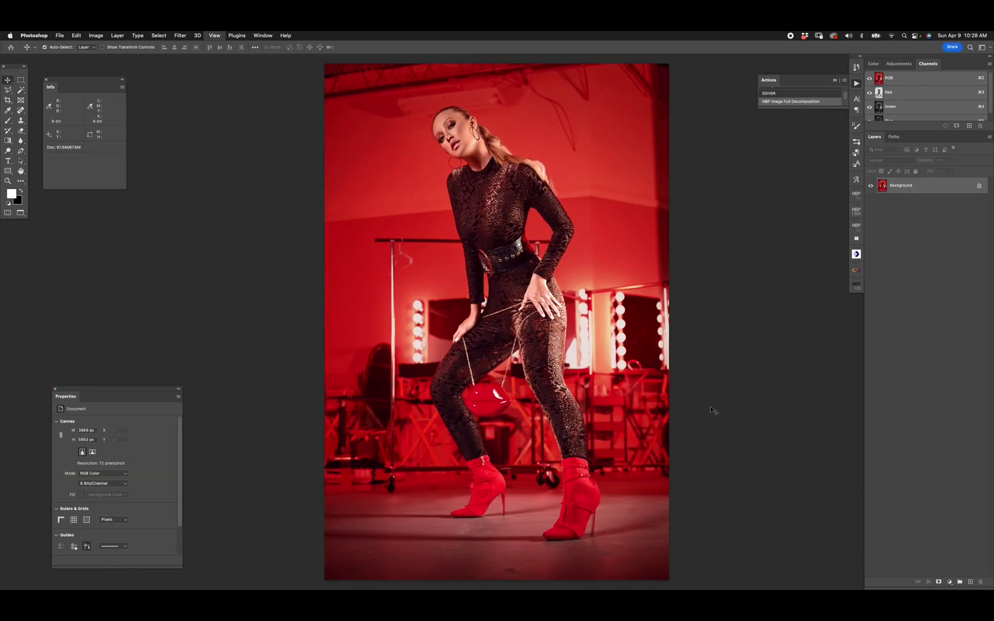
double_click(783, 101)
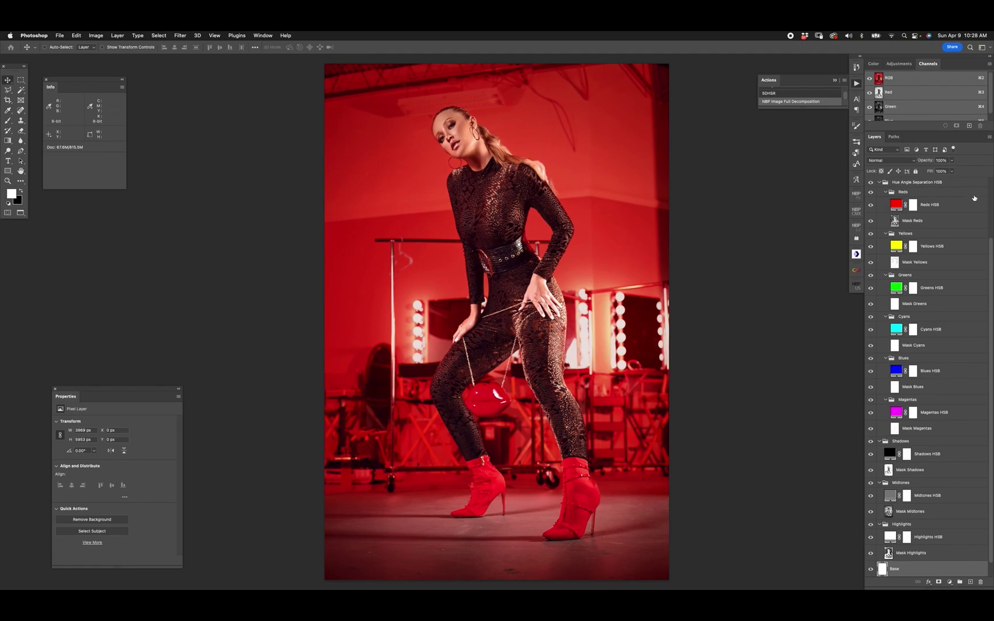
scroll(988, 248, "down", 3)
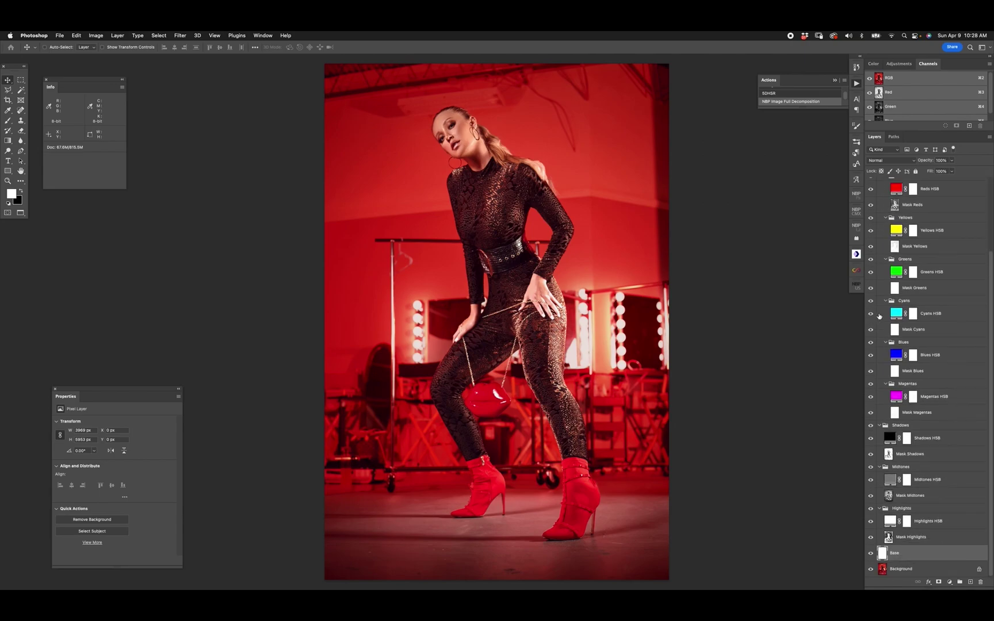
scroll(990, 309, "up", 5)
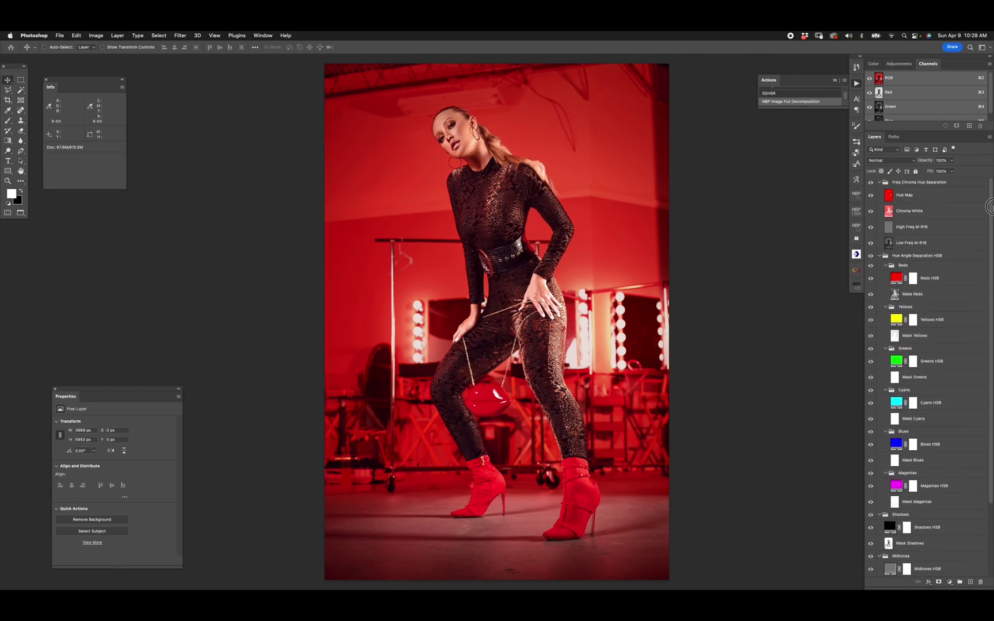
Toggle the Freq Chroma group and review Low Freq, High Freq, Chroma White and Hue Map blend modes
left_click(870, 182)
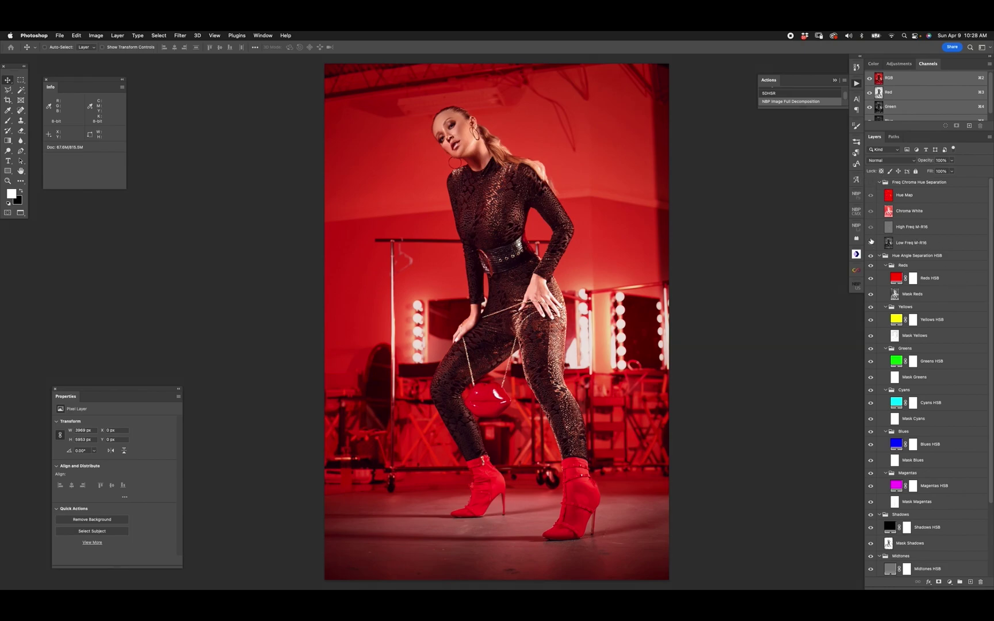
left_click(872, 183)
left_click(871, 183)
left_click(889, 244)
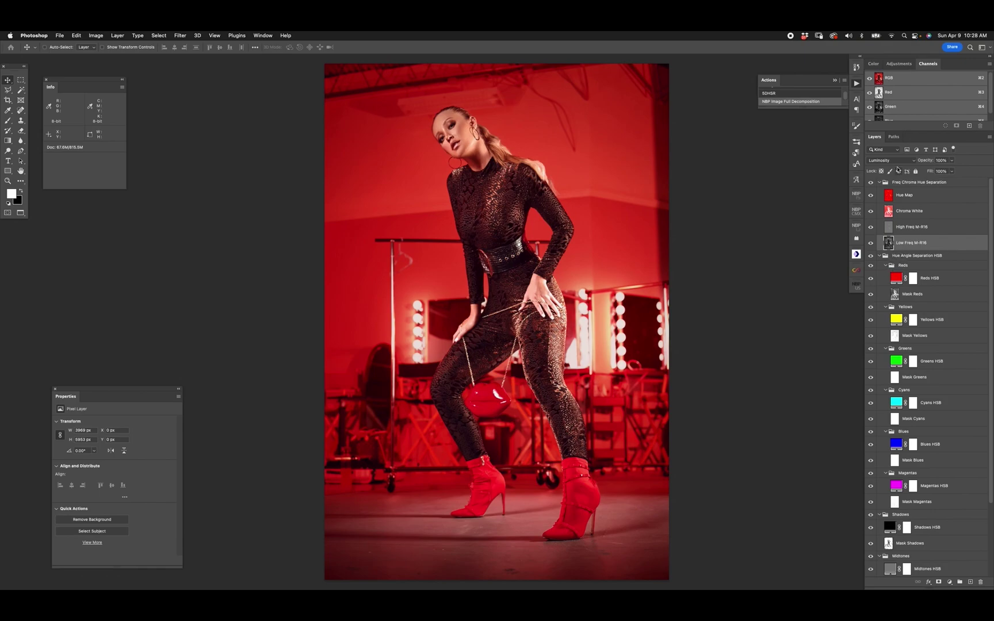
left_click(899, 226)
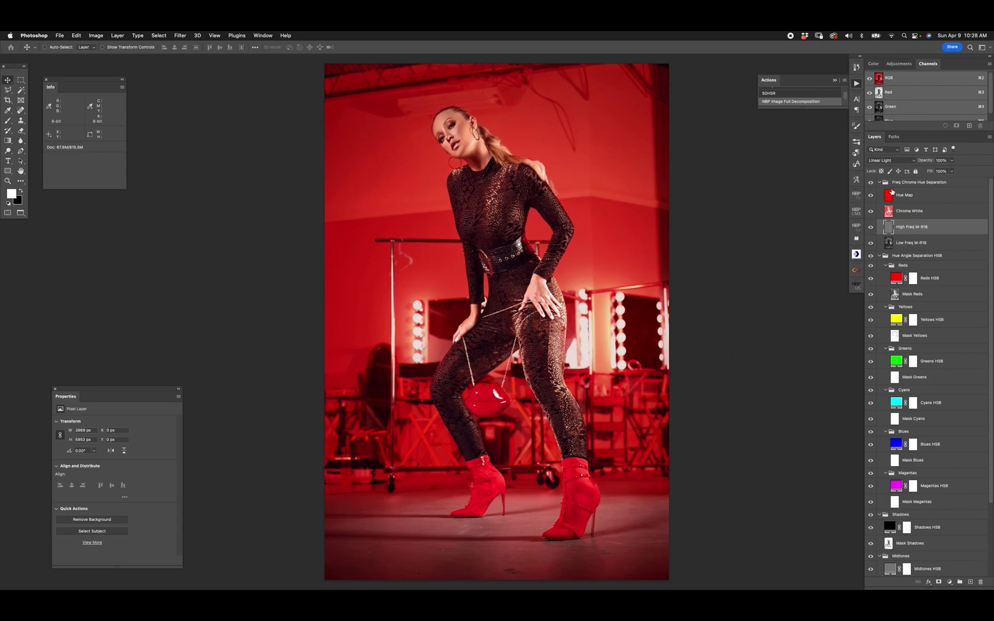
left_click(894, 215)
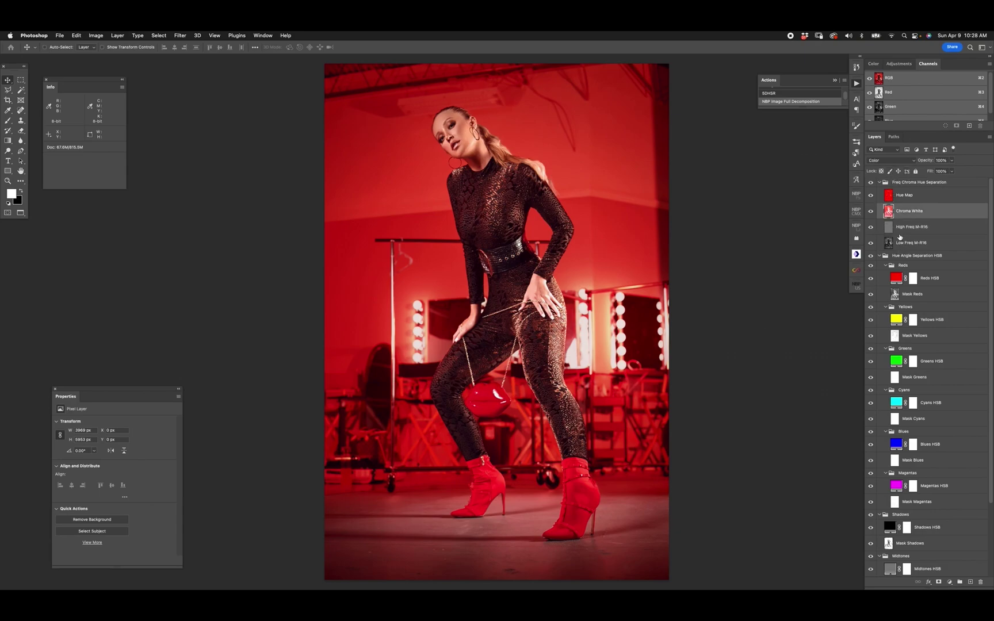
left_click(892, 199)
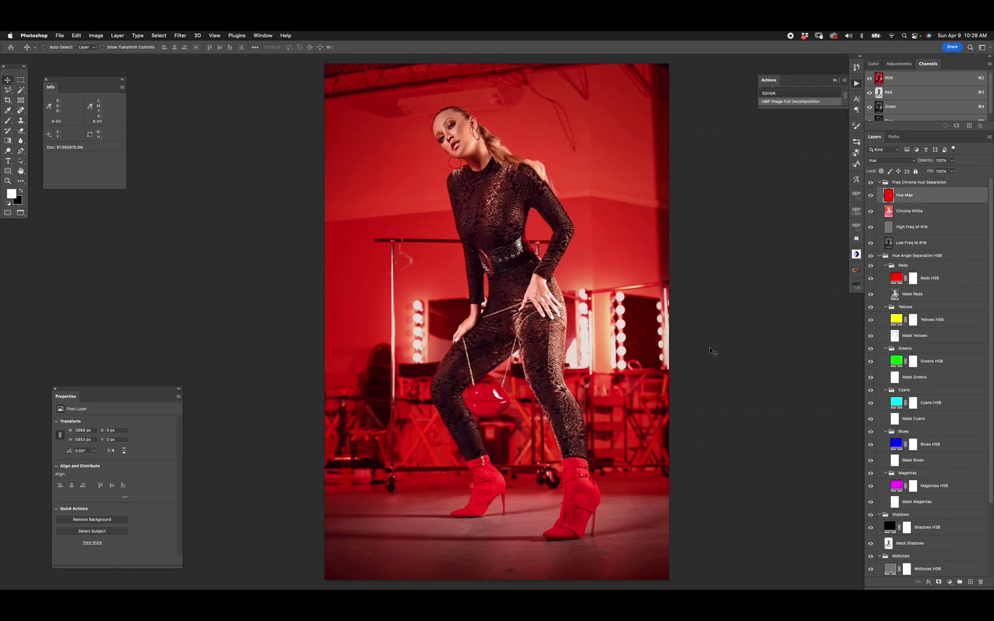